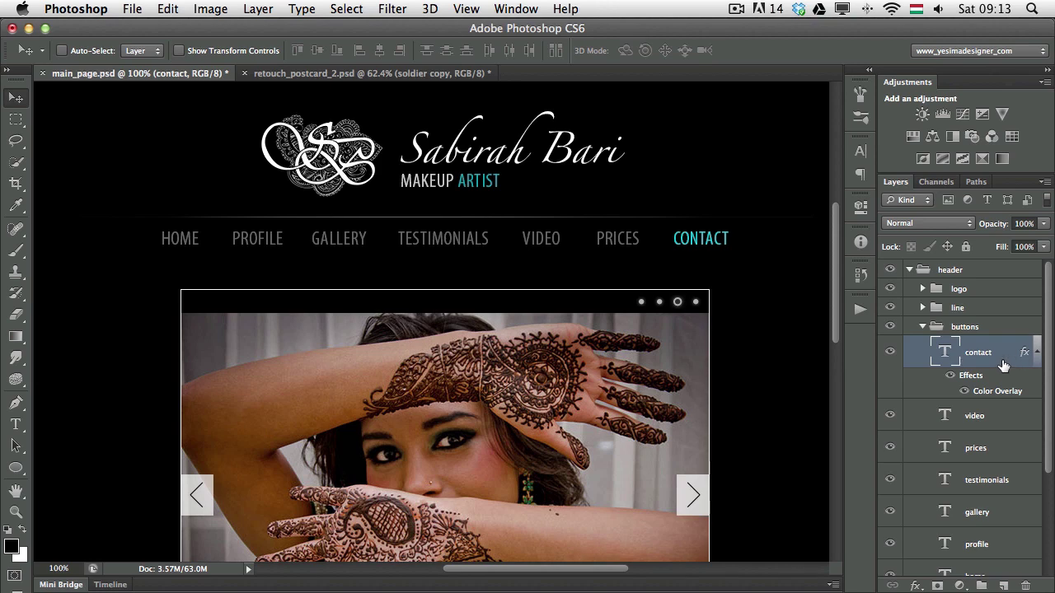
Toggle the contact layer's teal Color Overlay off and on to compare
left_click(951, 375)
left_click(949, 377)
left_click(950, 377)
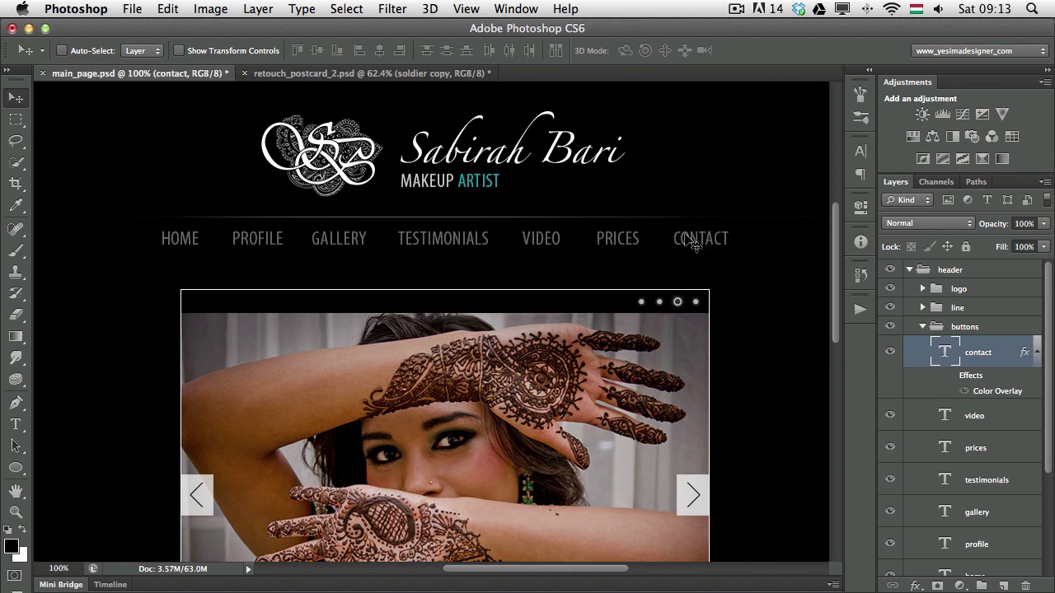
left_click(950, 377)
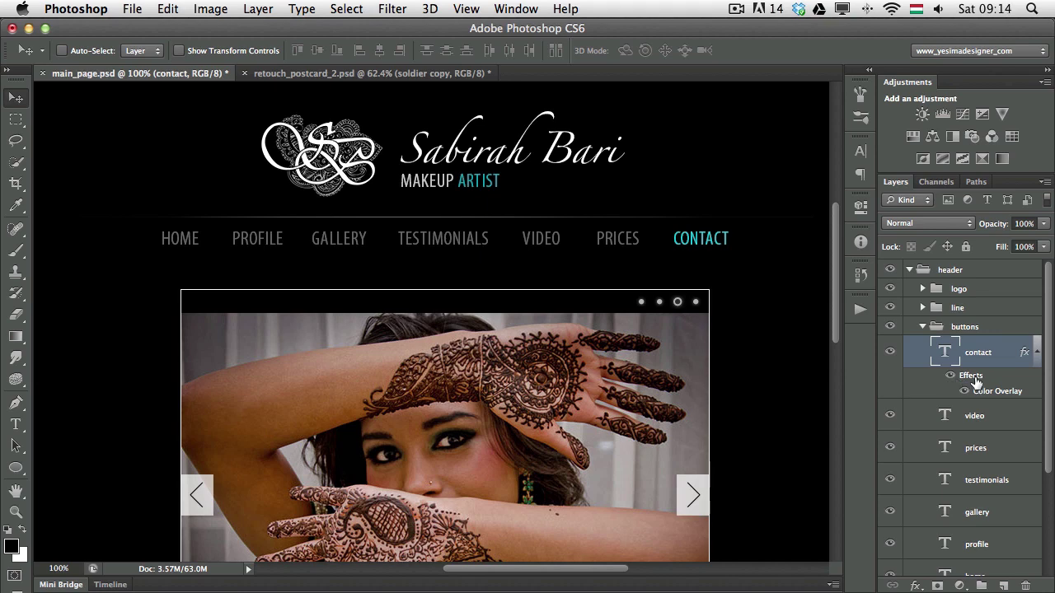
Move the Color Overlay effect from the contact layer to the video layer
left_click_drag(991, 396, 986, 418)
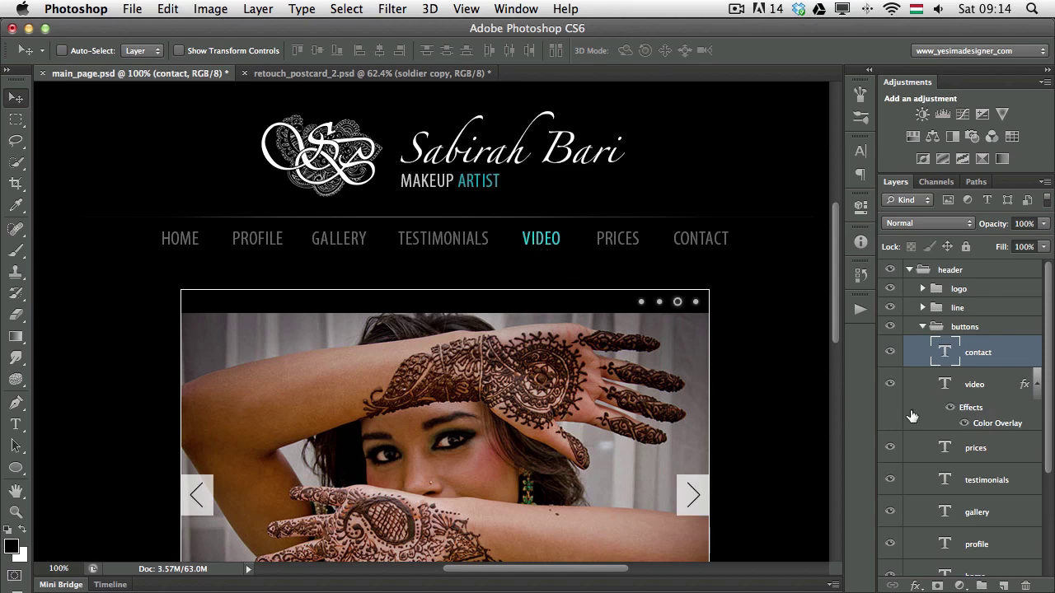
left_click(950, 408)
left_click(950, 409)
Copy the video layer's effects back onto contact, then toggle both teal overlays to check
left_click_drag(967, 414, 977, 352)
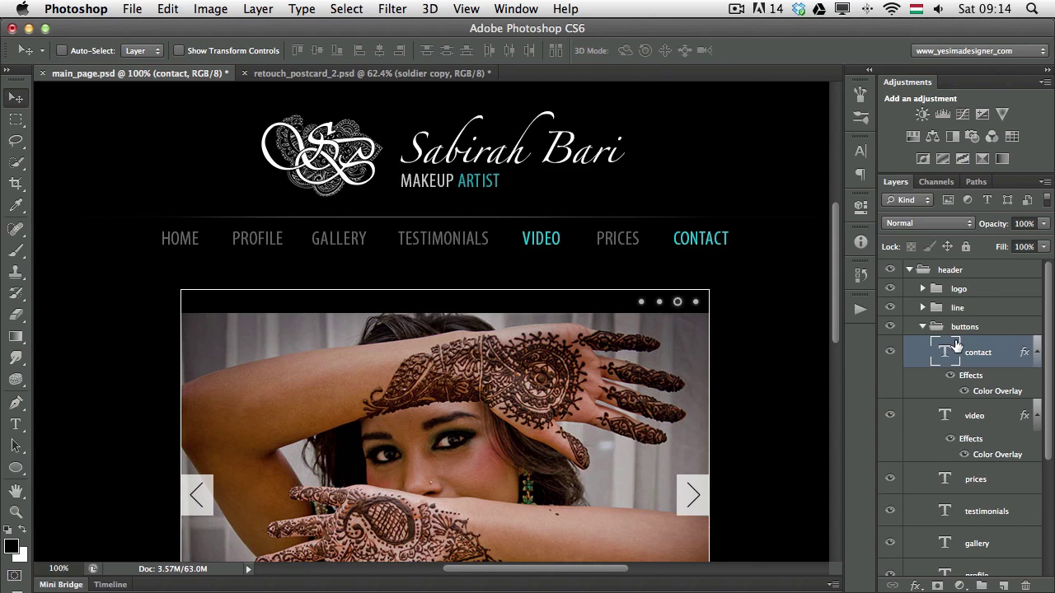
left_click(950, 377)
left_click(950, 438)
left_click(950, 439)
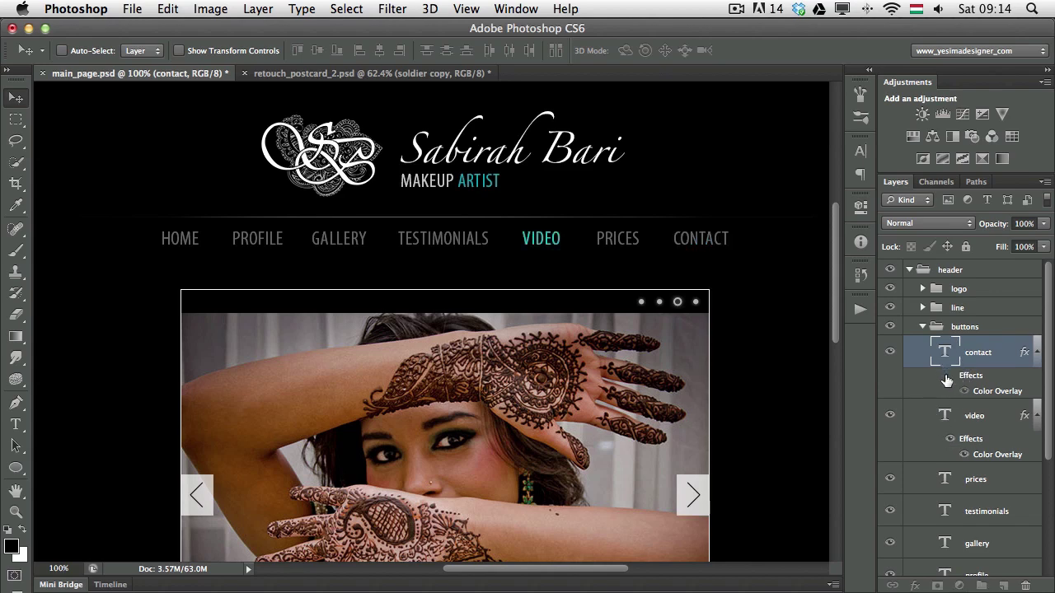
left_click(950, 376)
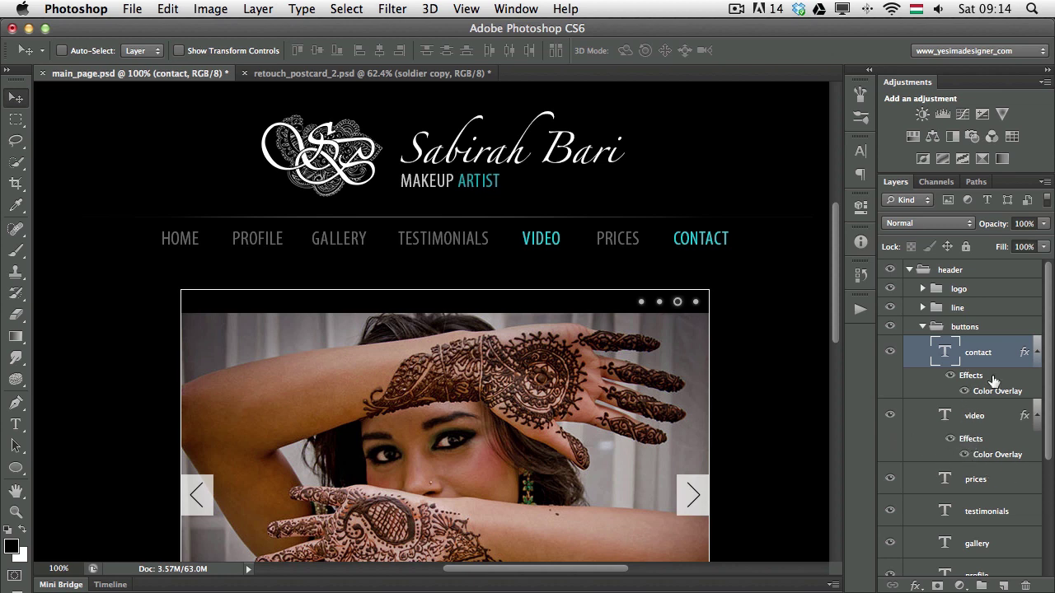
Clear the layer style from the video layer
mouse_move(1049, 365)
left_mouse_down()
mouse_move(1048, 422)
mouse_move(1048, 382)
left_mouse_up()
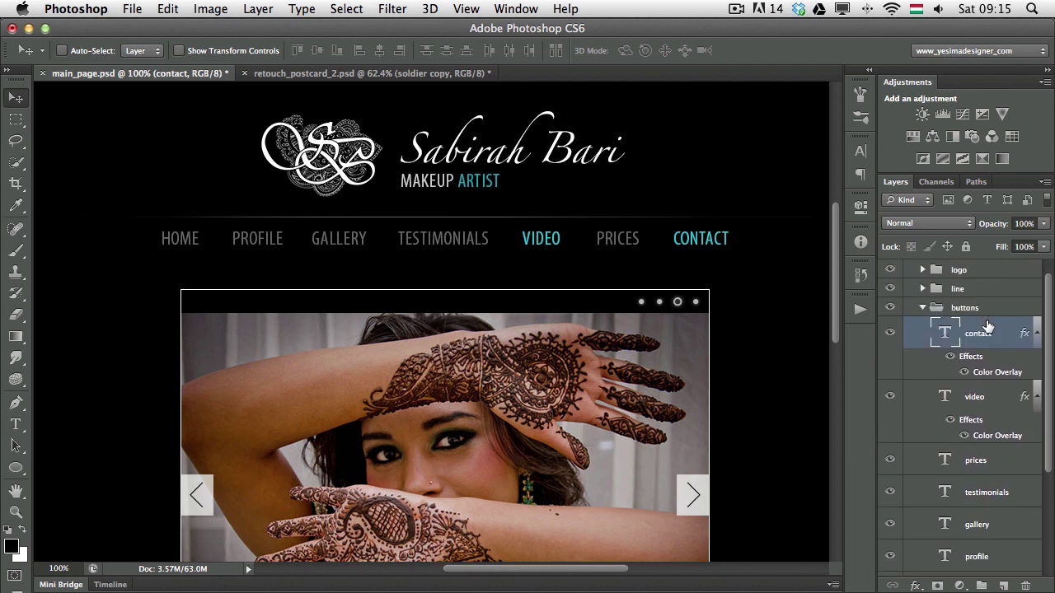
right_click(967, 425)
left_click(899, 502)
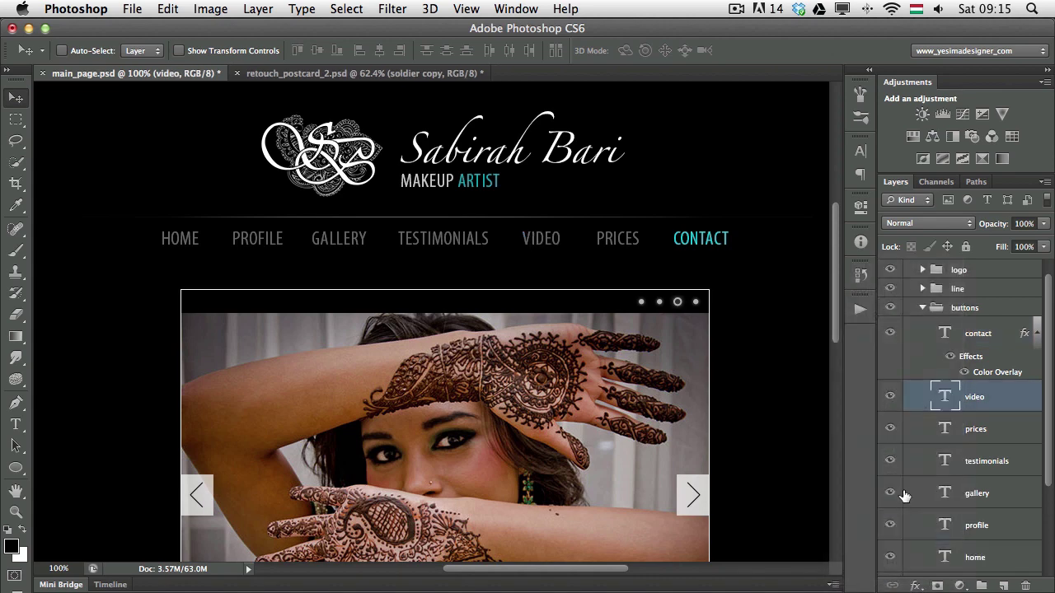
Move contact's teal Color Overlay onto the buttons group folder and toggle it to check
left_click(967, 361)
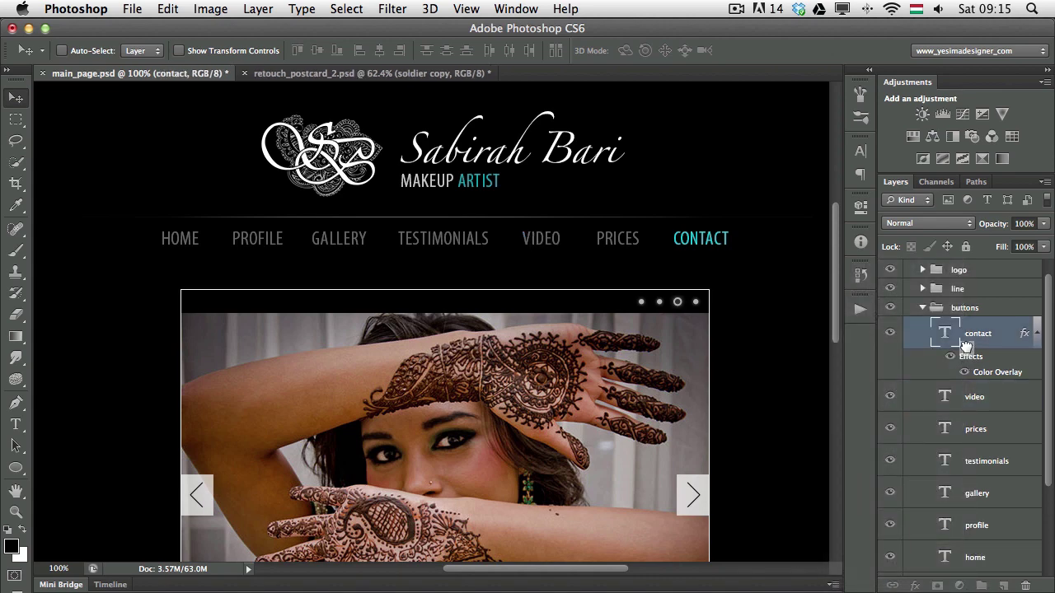
left_click_drag(962, 329, 970, 306)
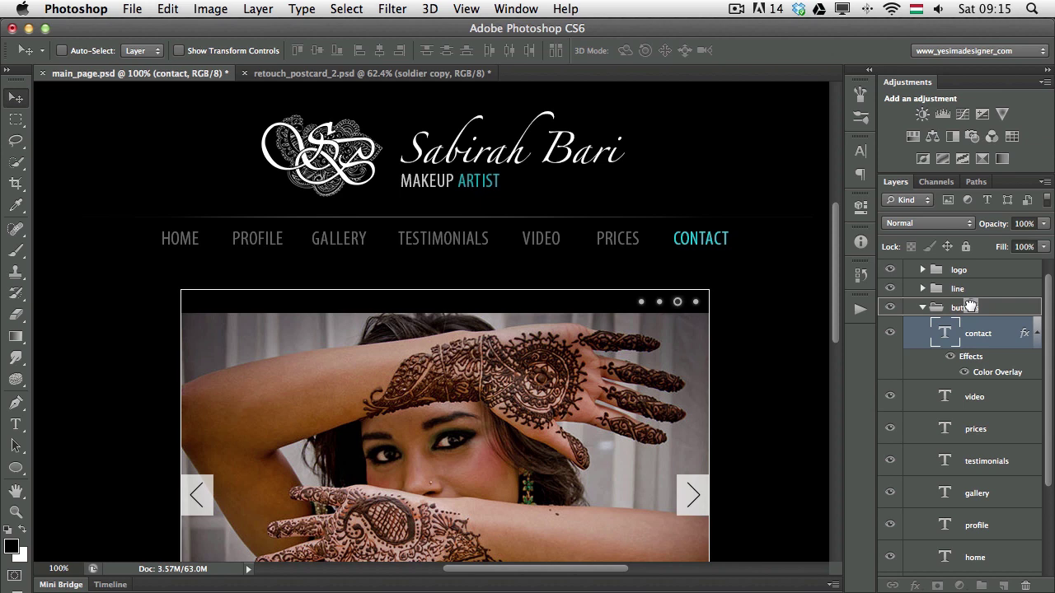
left_click_drag(970, 307, 969, 307)
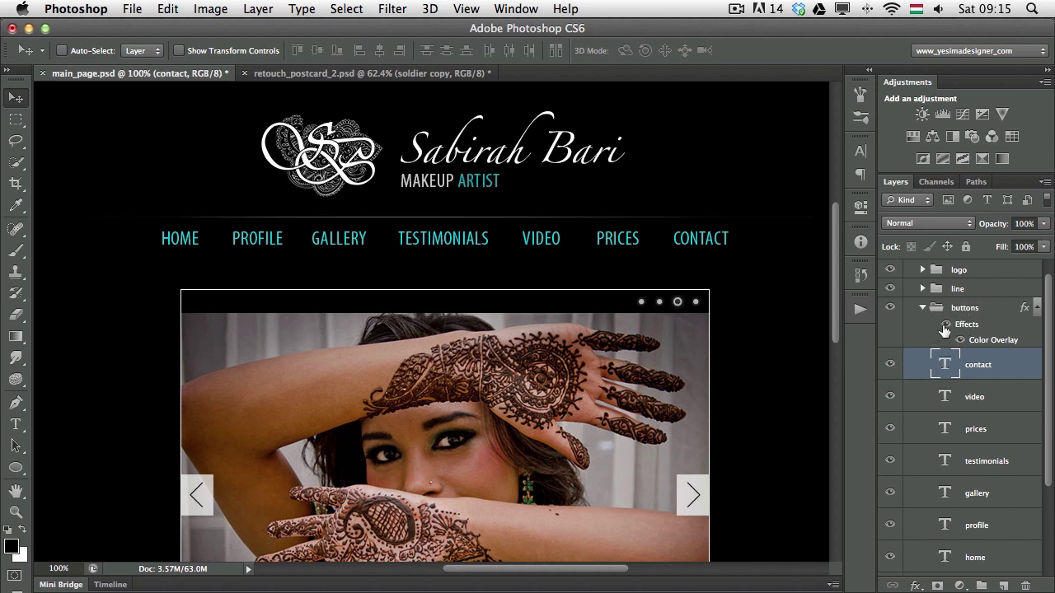
left_click(946, 326)
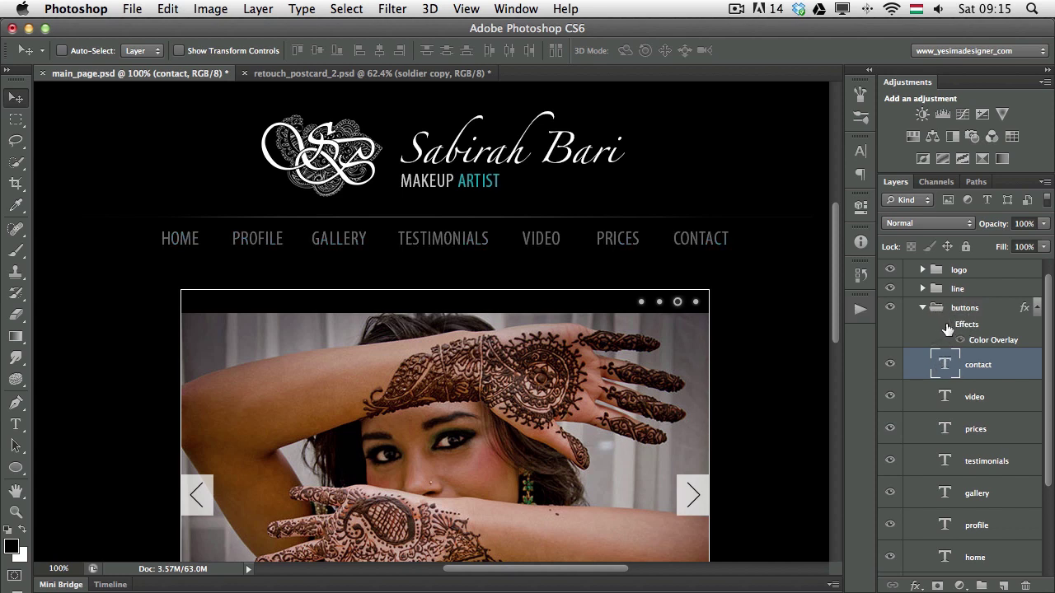
left_click(945, 327)
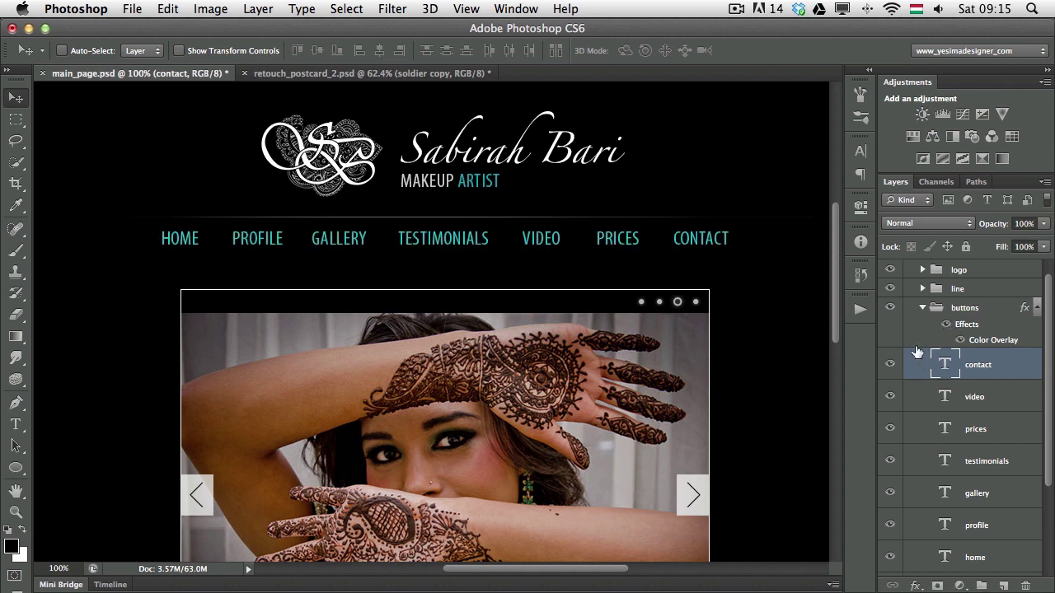
double_click(976, 344)
left_click_drag(311, 149, 453, 310)
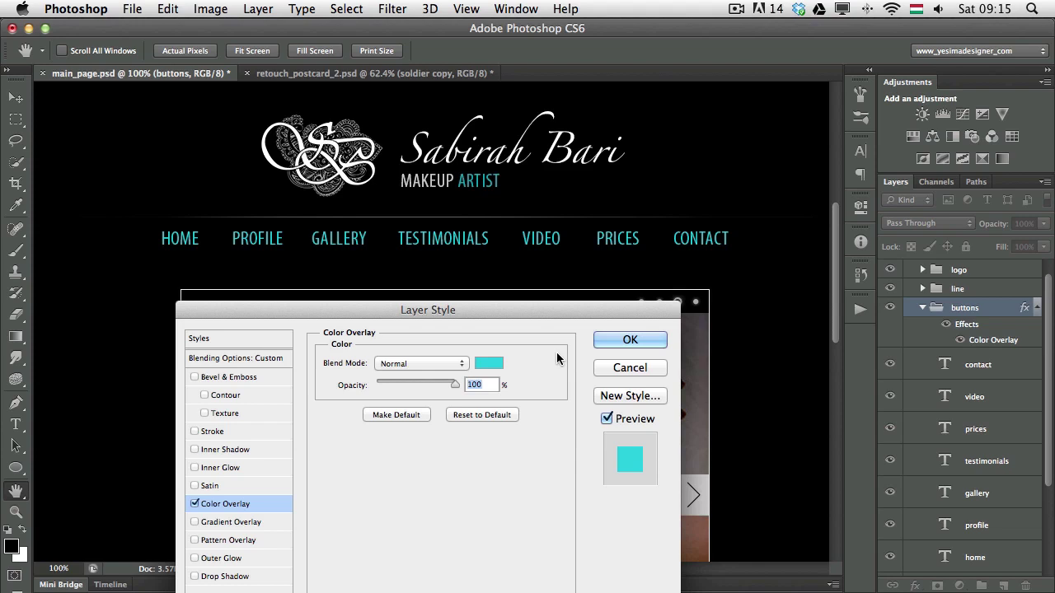
left_click(488, 363)
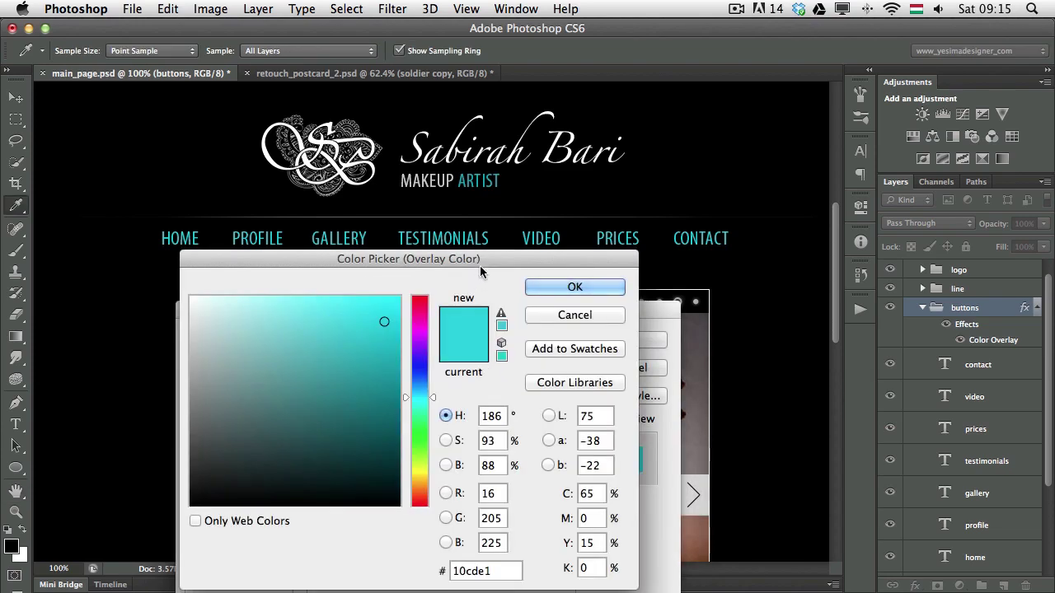
left_click_drag(479, 265, 503, 389)
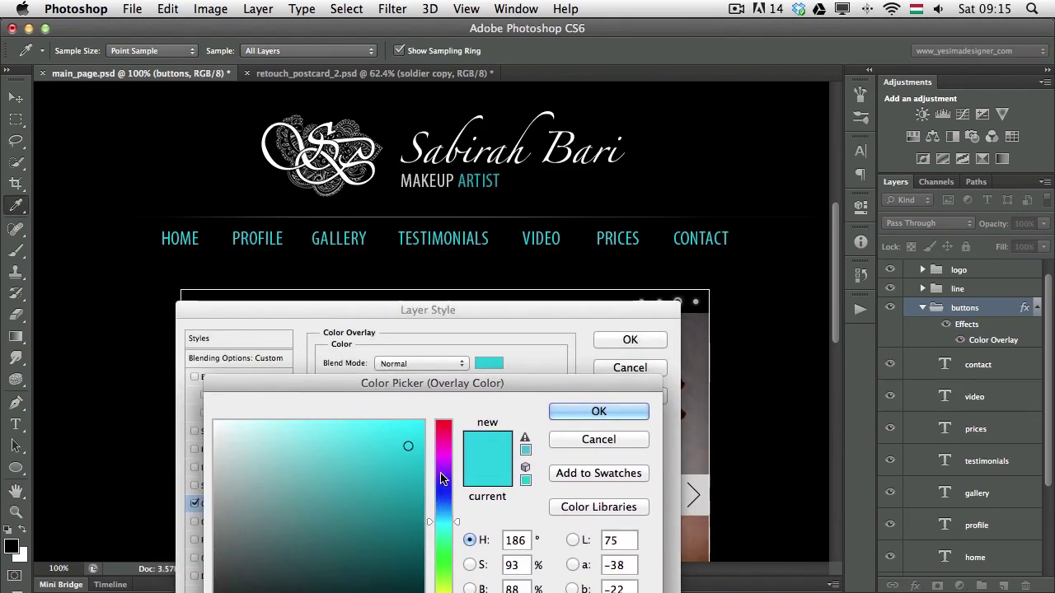
left_click(438, 500)
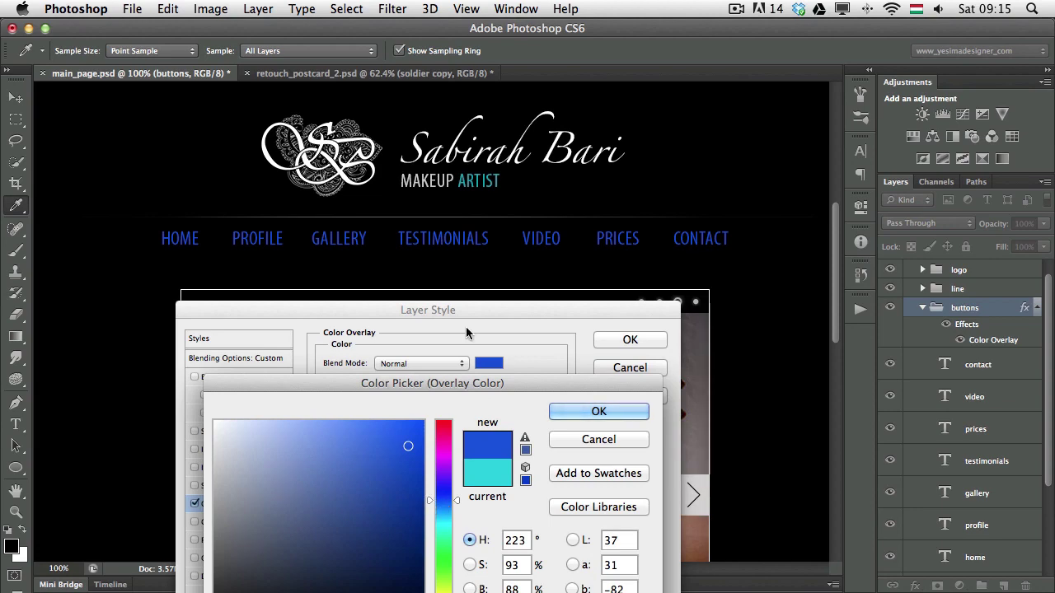
left_click(443, 456)
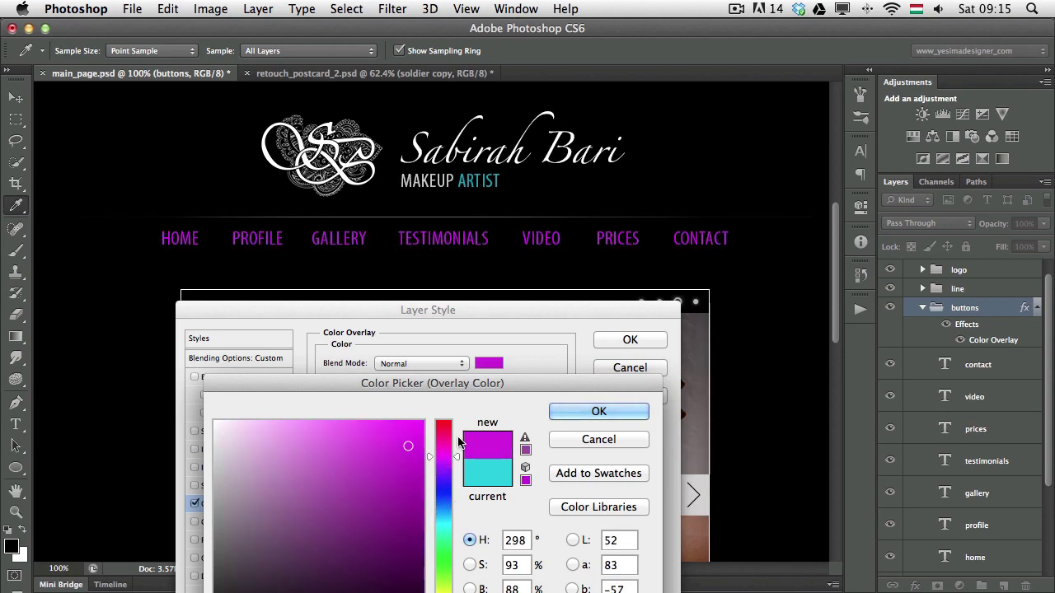
left_click(597, 439)
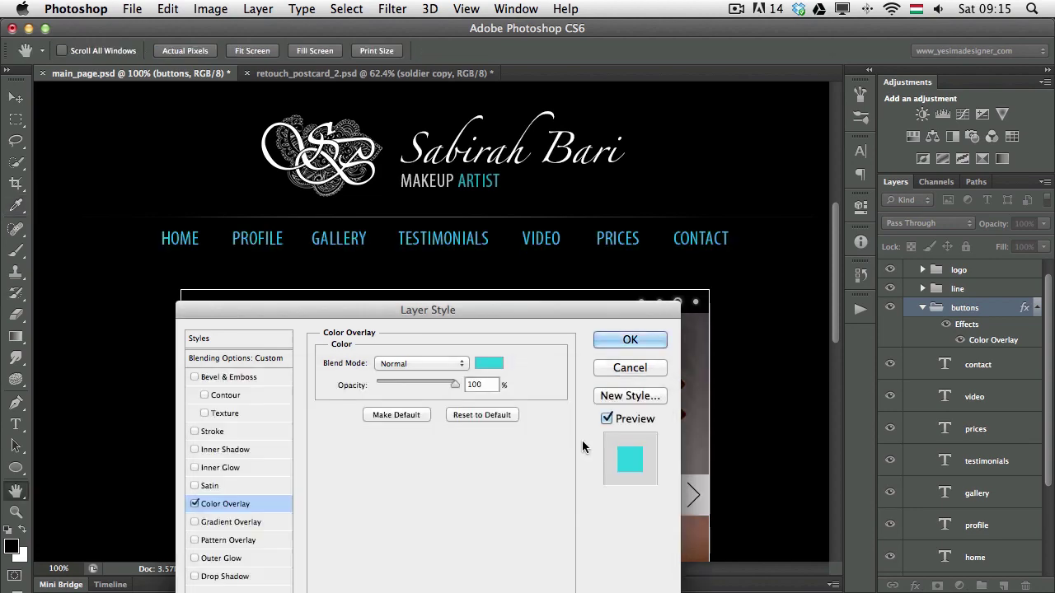
left_click(616, 364)
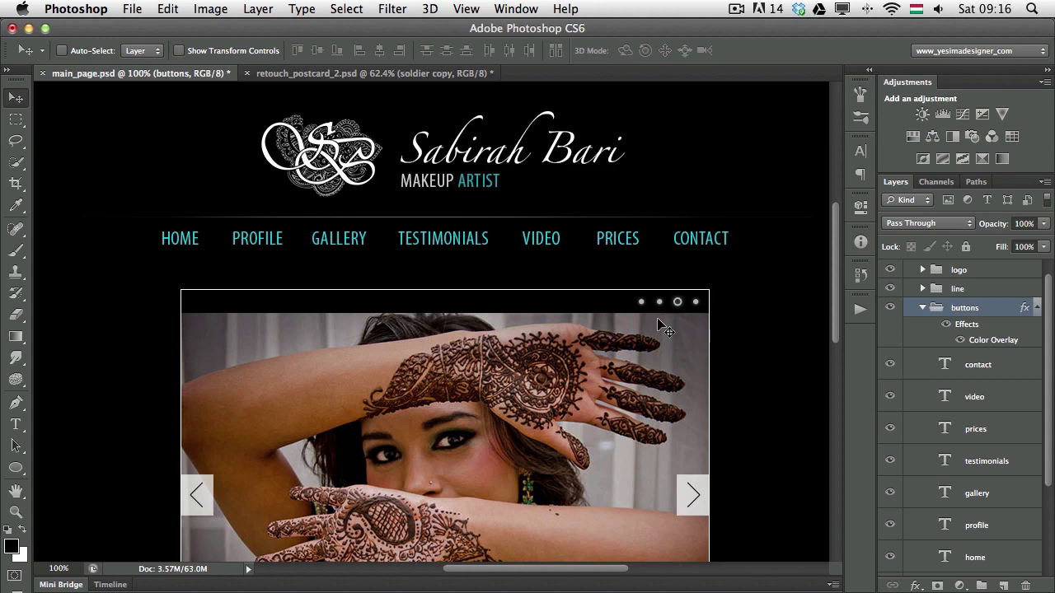
In retouch_postcard_2.psd, hide and restore the adjustments and soldier copy layer to compare
left_click(348, 77)
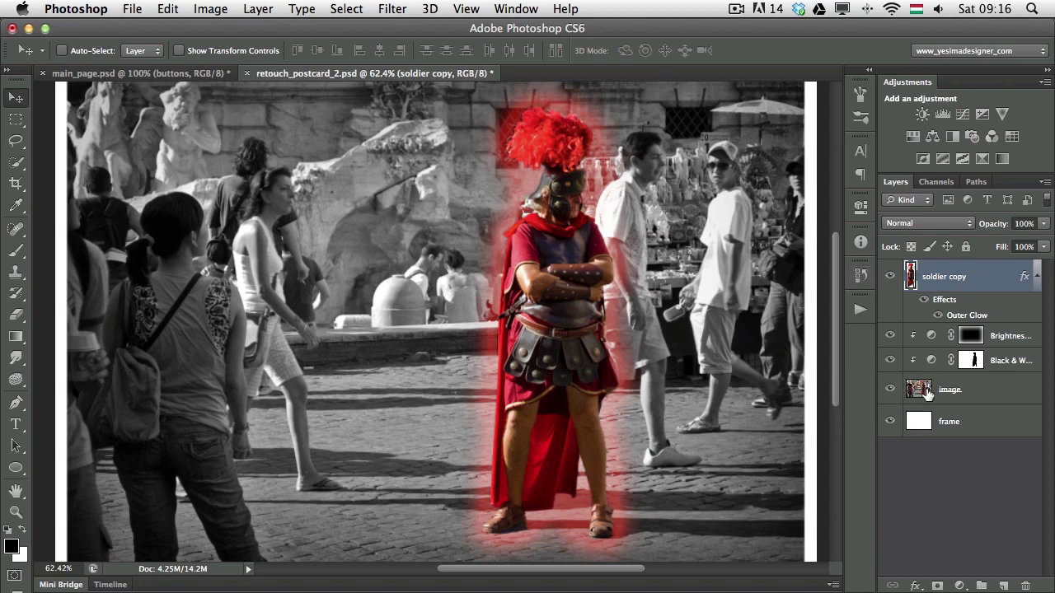
left_click_drag(890, 361, 890, 343)
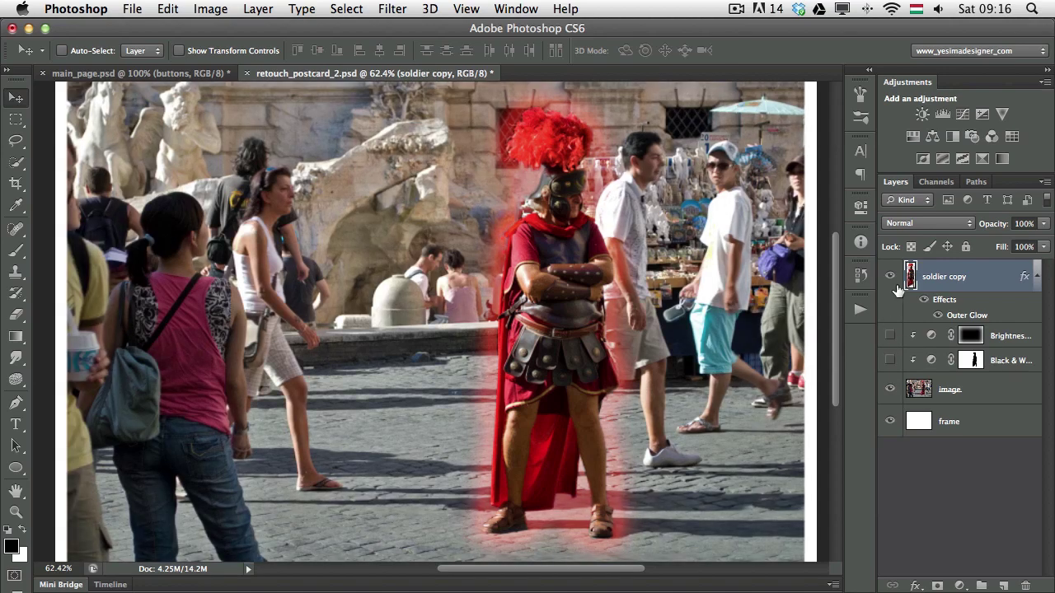
left_click(890, 276)
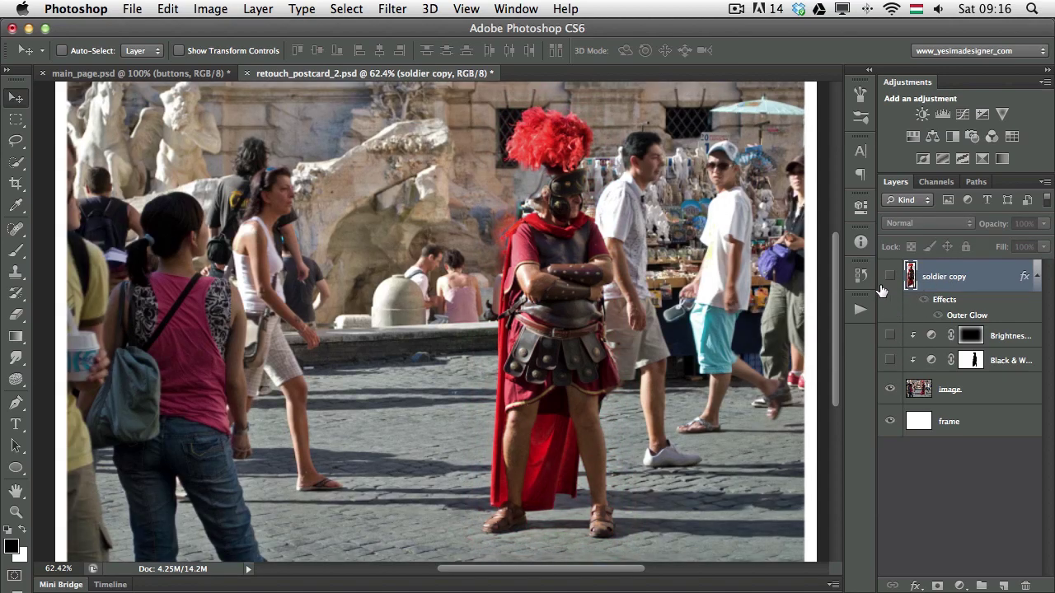
left_click(889, 360)
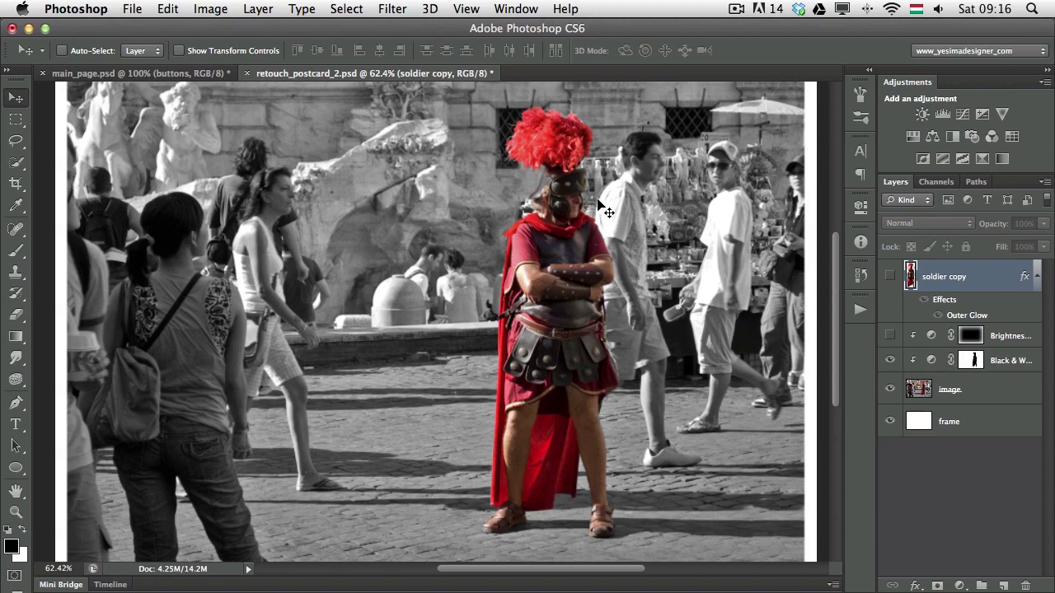
left_click(889, 336)
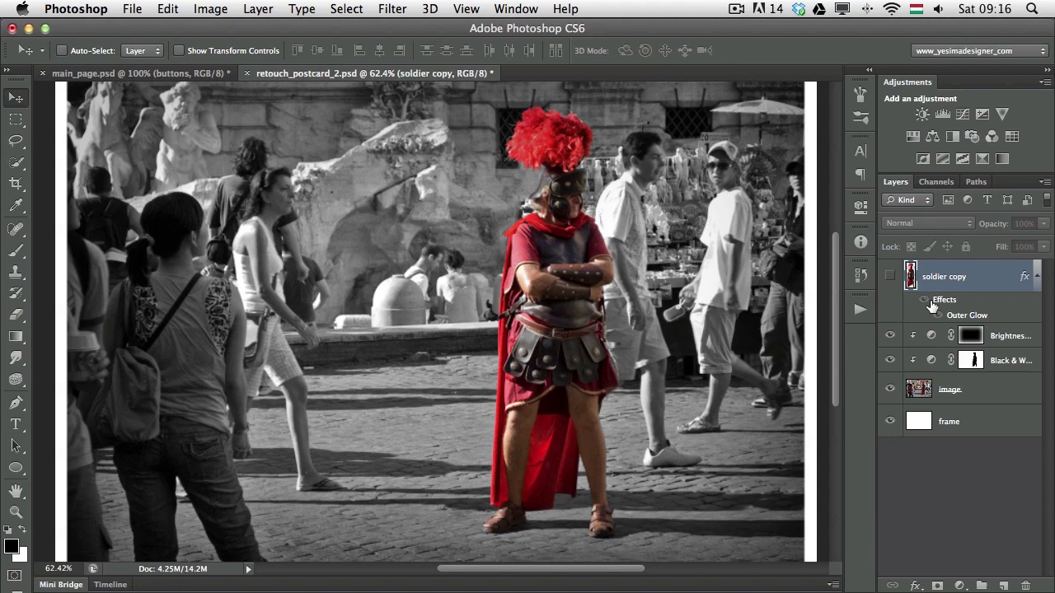
left_click(889, 277)
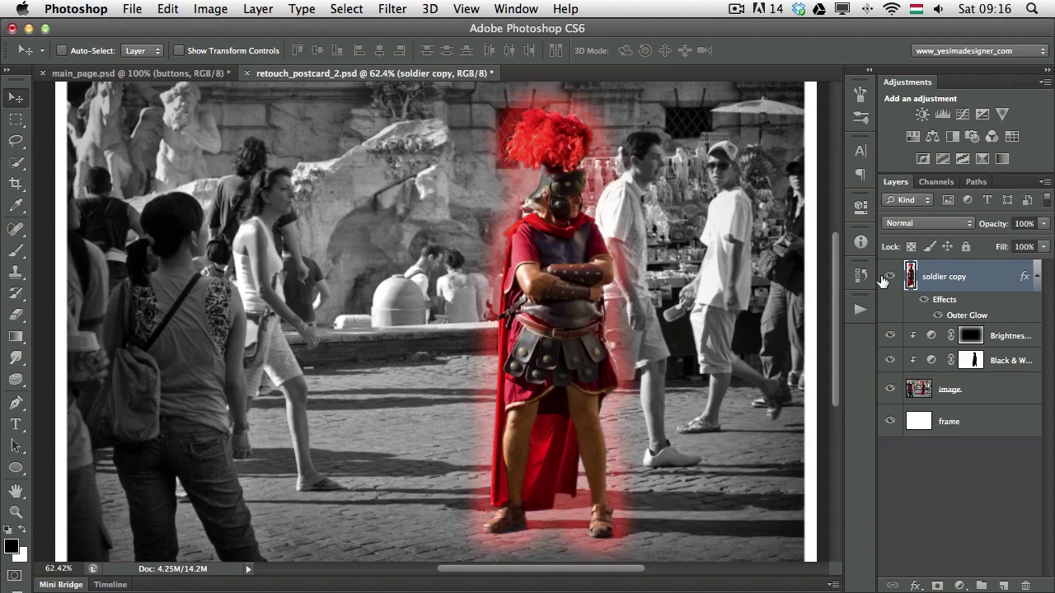
Toggle the soldier's red outer glow and the soldier copy layer to compare
left_click(924, 300)
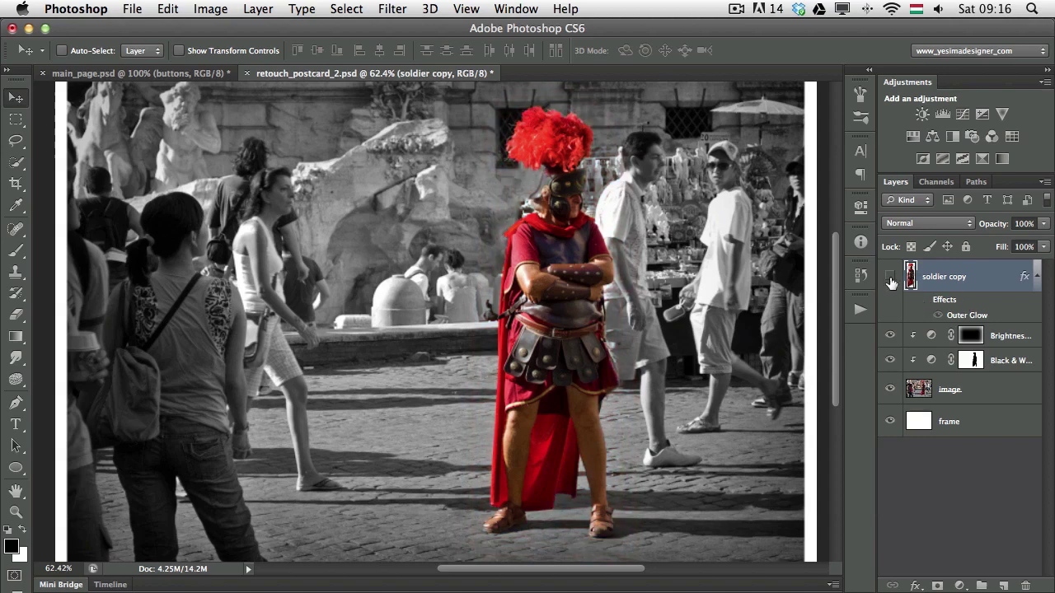
left_click(890, 277)
left_click(890, 278)
left_click(890, 278)
left_click(890, 278)
View the red outer glow without the street photo, then restore all layers and compare effects
left_click_drag(889, 338, 890, 420)
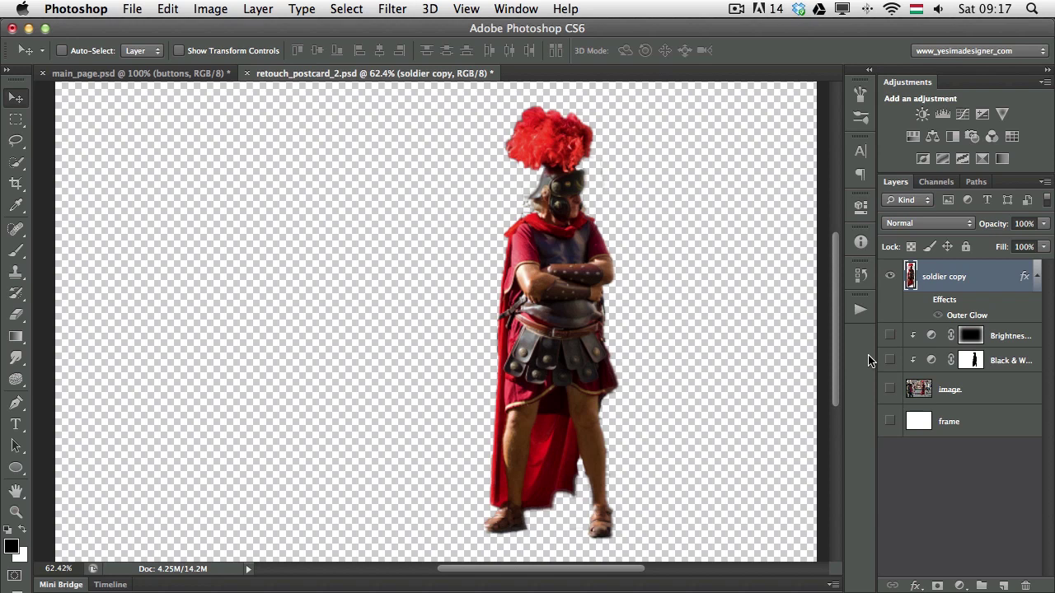
left_click(922, 301)
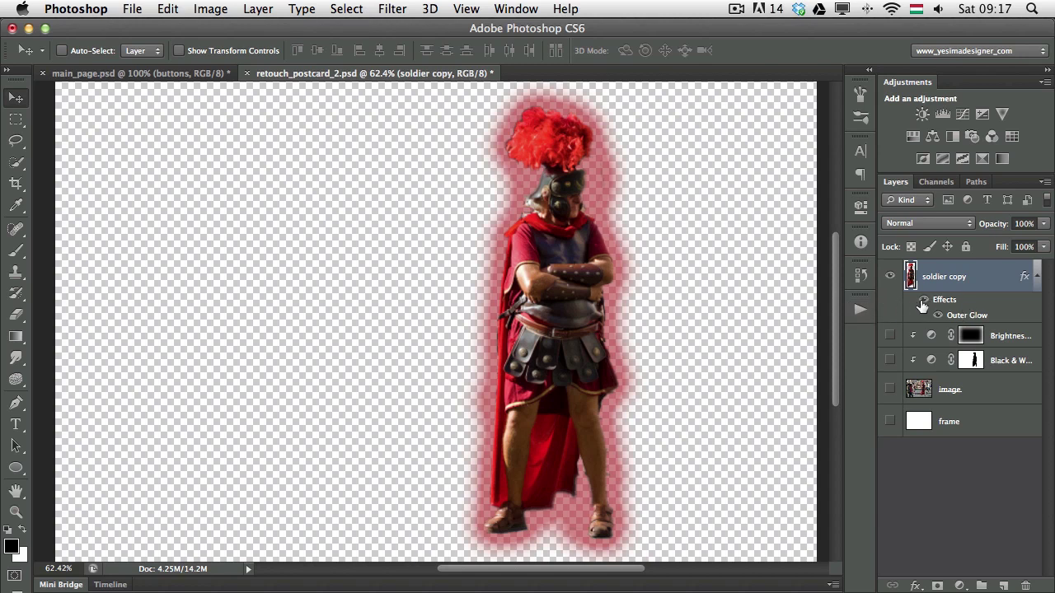
left_click(922, 301)
left_click(923, 302)
left_click_drag(892, 337, 891, 386)
left_click(888, 422)
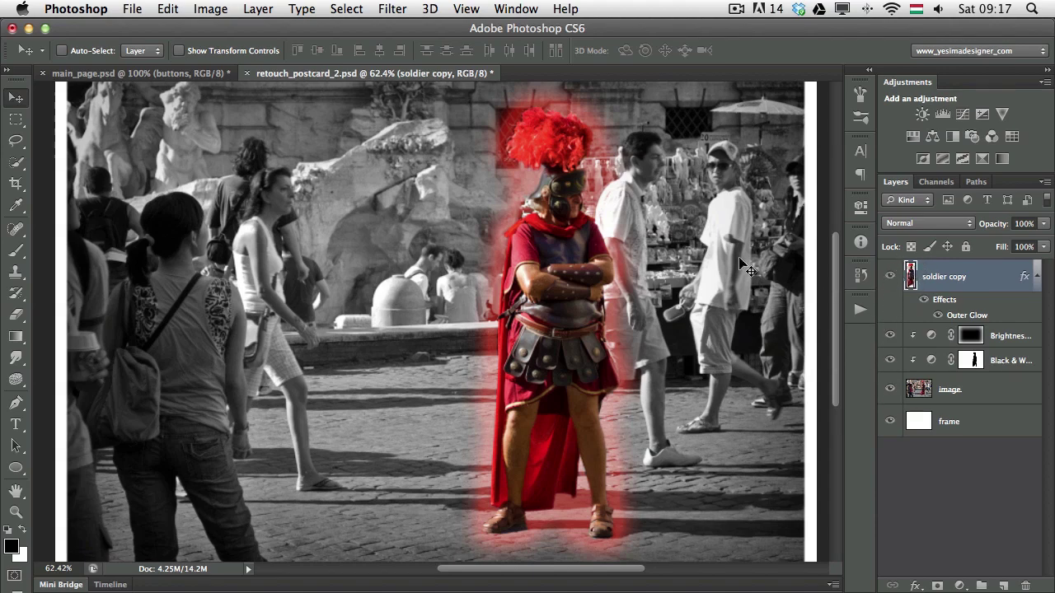
left_click(924, 300)
left_click(925, 300)
double_click(966, 316)
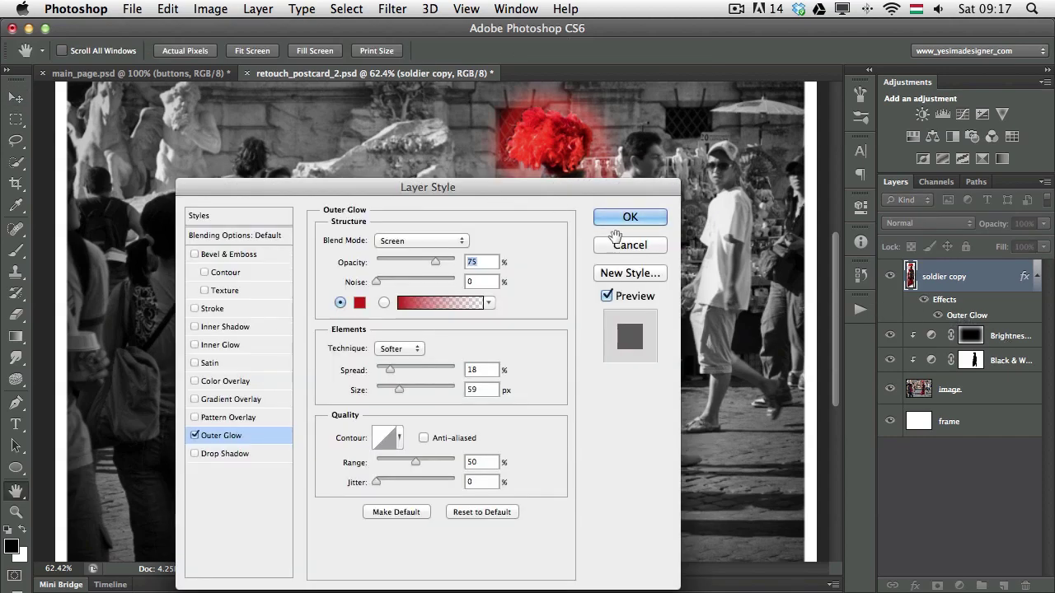
left_click_drag(461, 187, 481, 119)
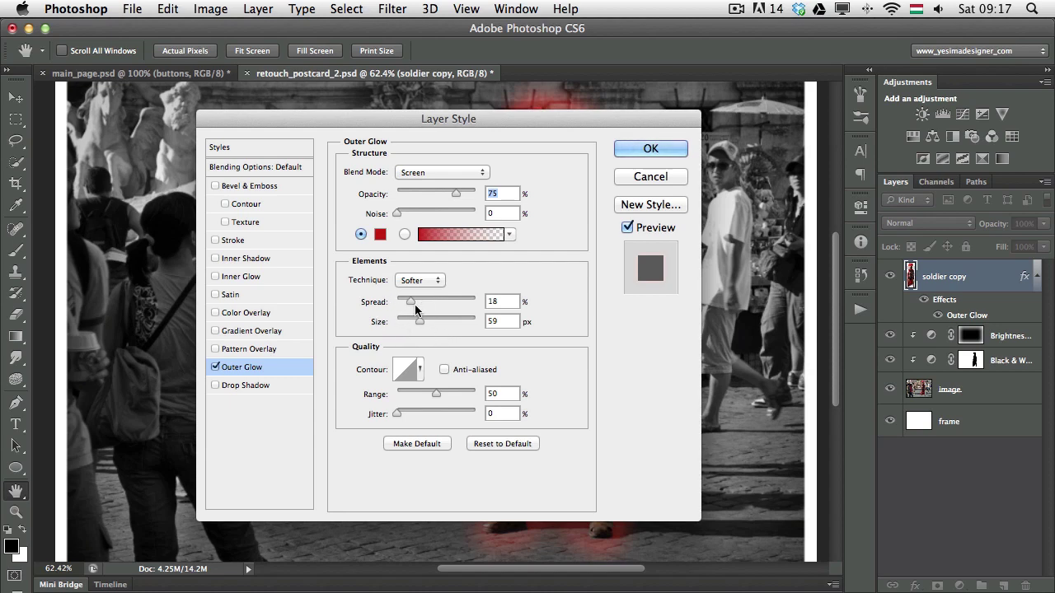
left_click(637, 151)
key("v")
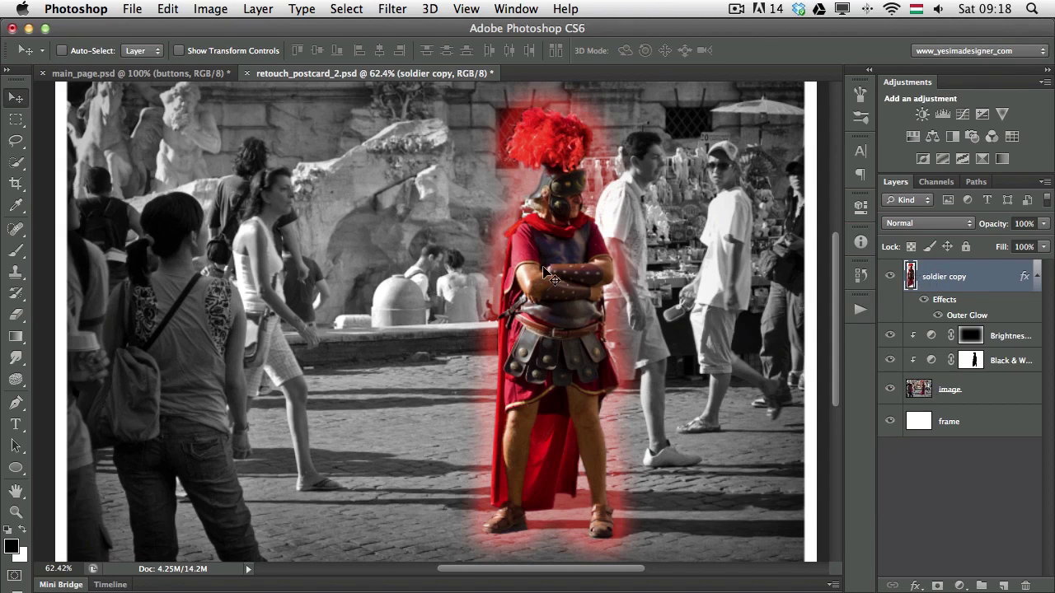
Add a layer mask to soldier copy with a gradient from his feet to his helmet
left_click(937, 586)
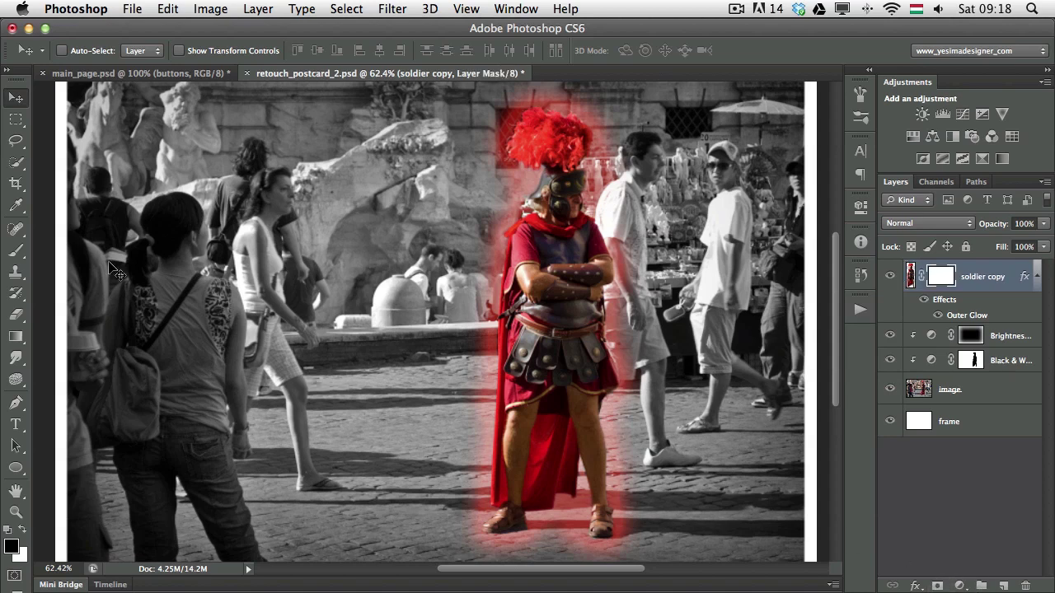
left_click(18, 337)
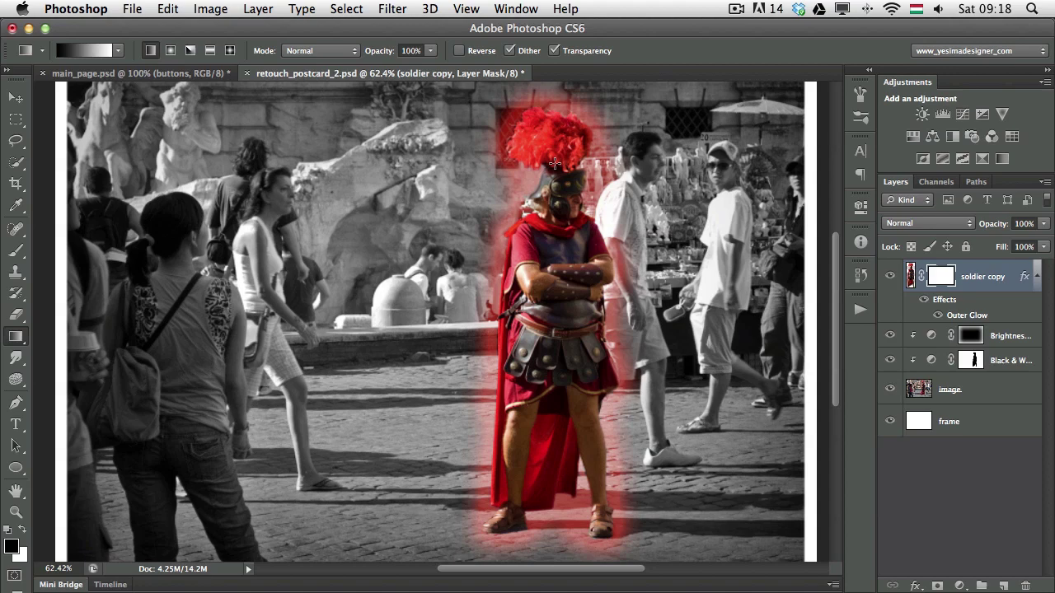
left_click_drag(562, 490, 565, 179)
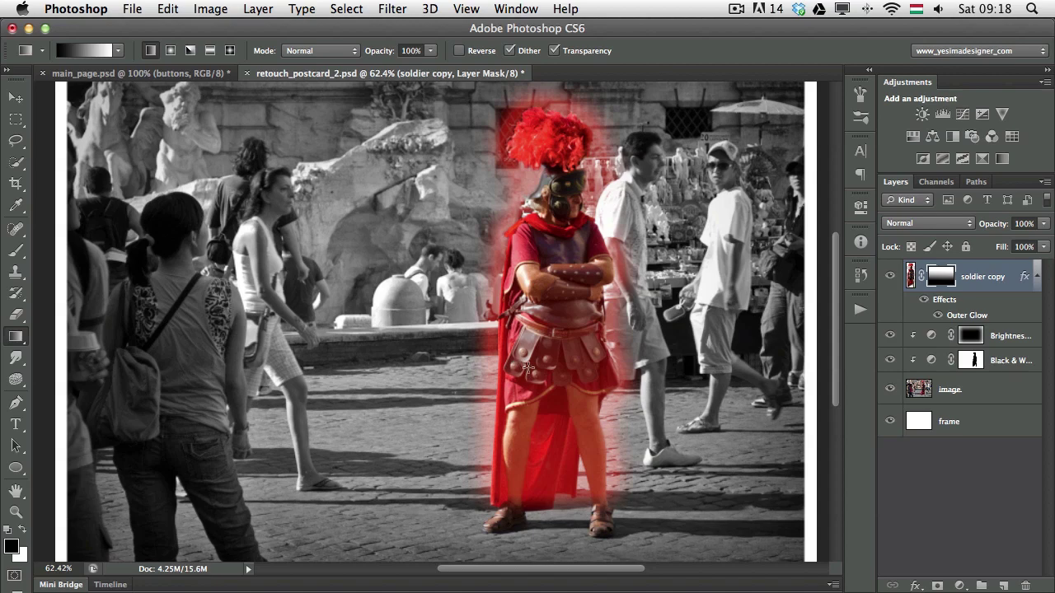
Solo the soldier copy layer so it shows alone on transparency
left_click(889, 276, "alt")
left_click(889, 276, "alt")
left_click(889, 276, "alt")
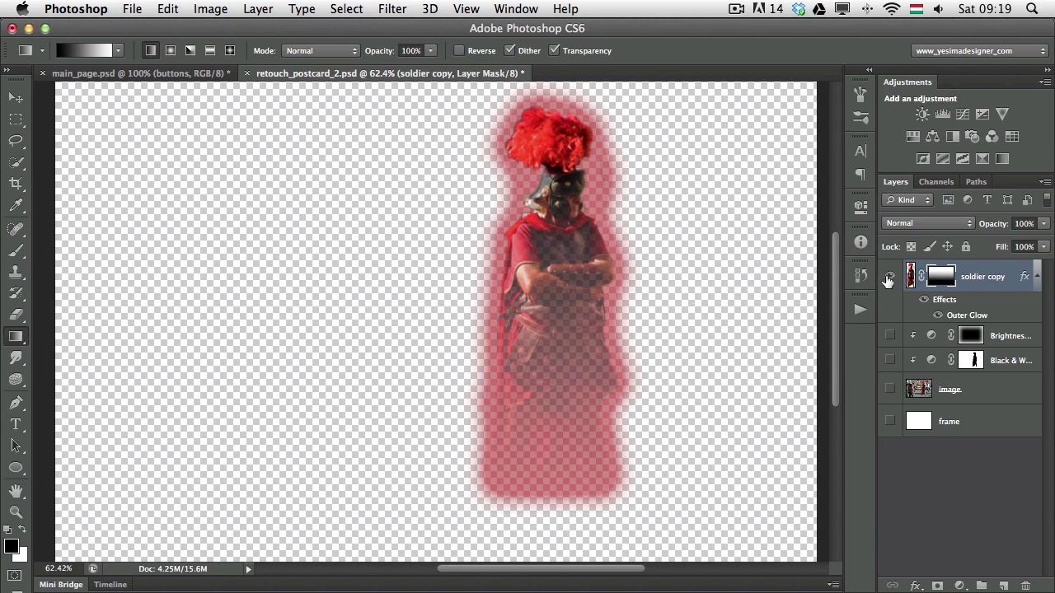
Enable Layer Mask Hides Effects for soldier copy, then toggle the mask to compare
double_click(950, 302)
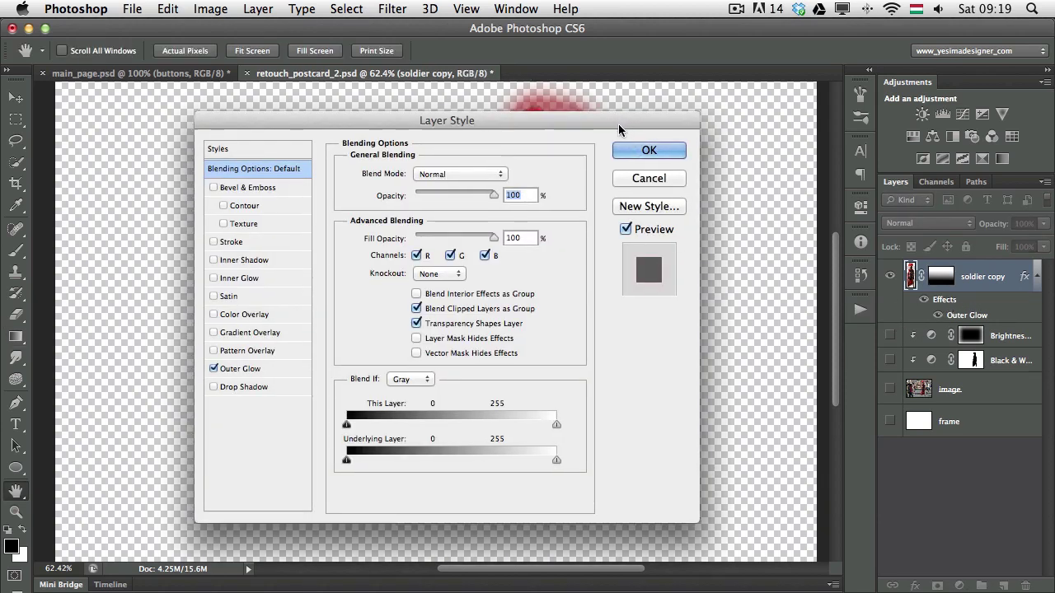
left_click_drag(618, 123, 320, 117)
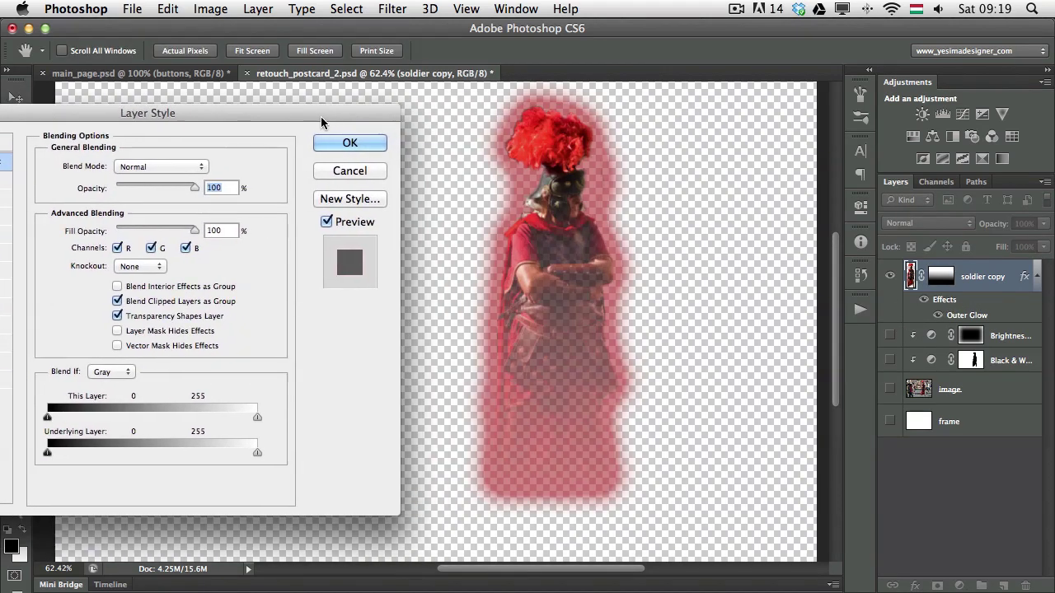
left_click(118, 333)
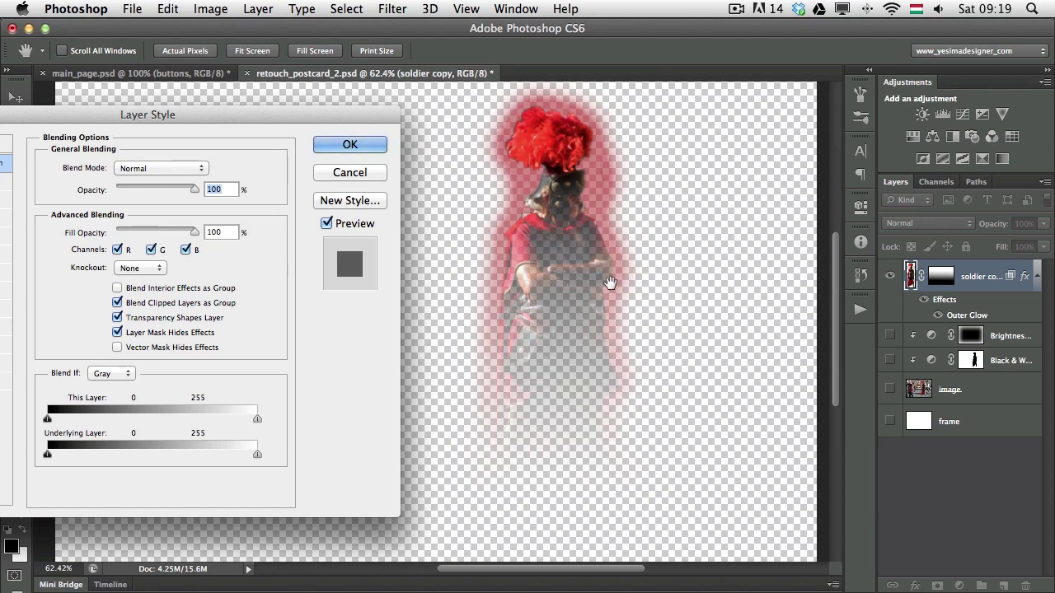
left_click(351, 145)
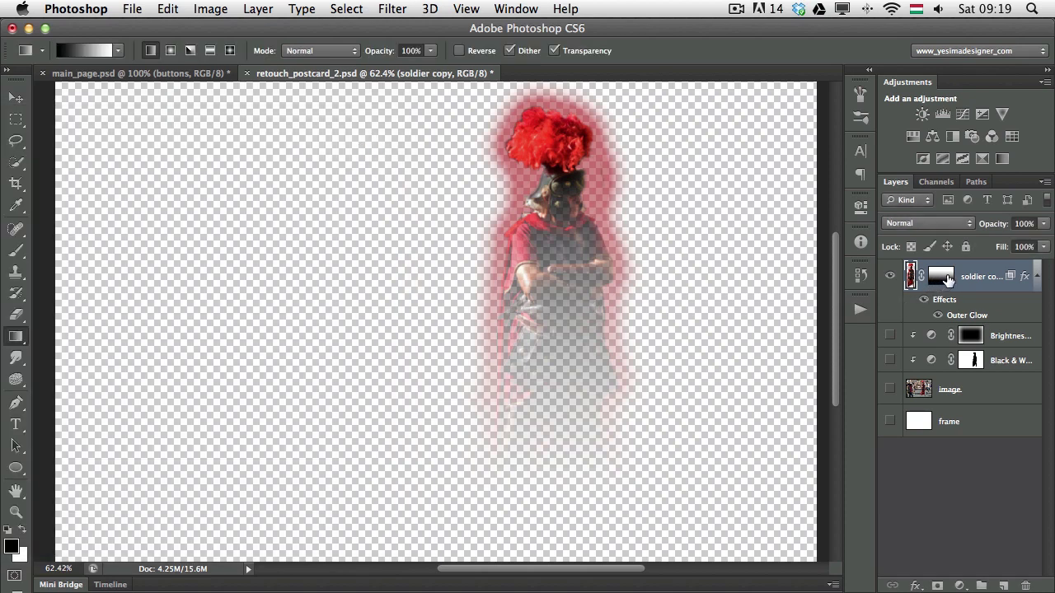
left_click(943, 280, "shift")
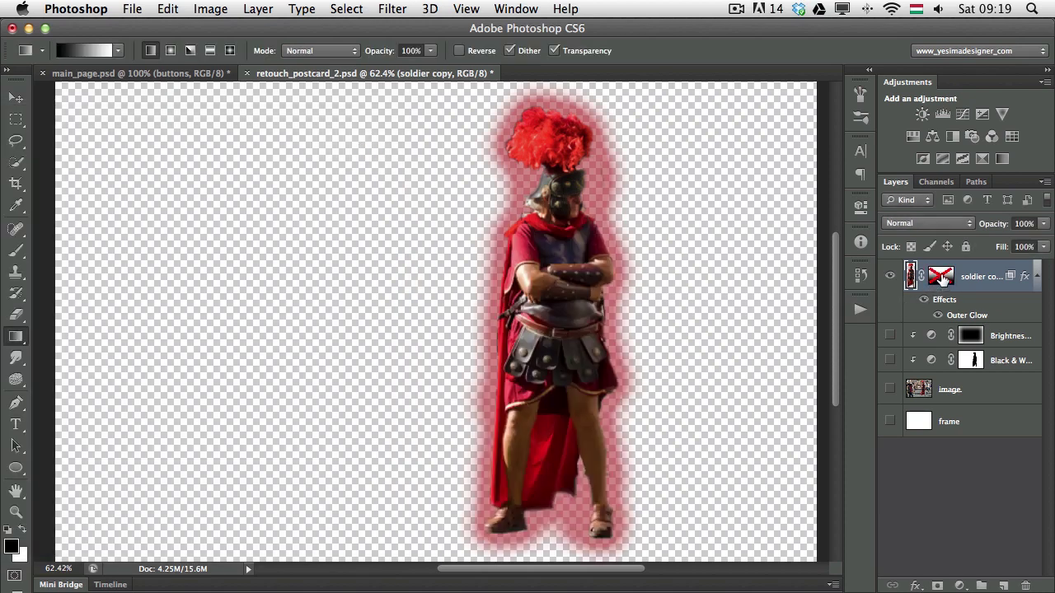
left_click(943, 281, "shift")
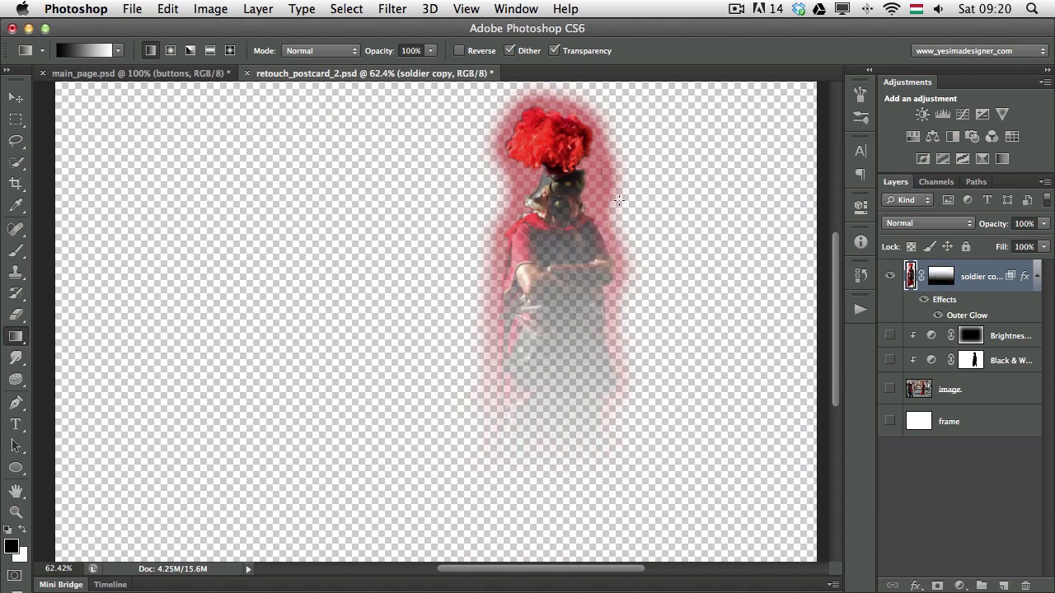
Turn Layer Mask Hides Effects off and back on to compare the glow, then confirm
double_click(945, 302)
left_click(222, 334)
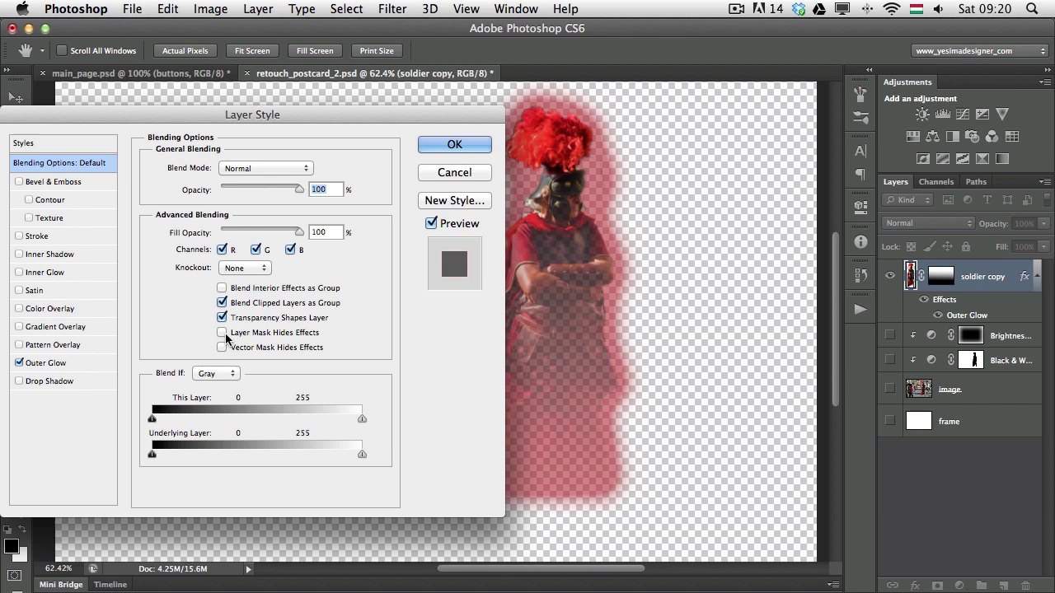
left_click_drag(359, 116, 310, 113)
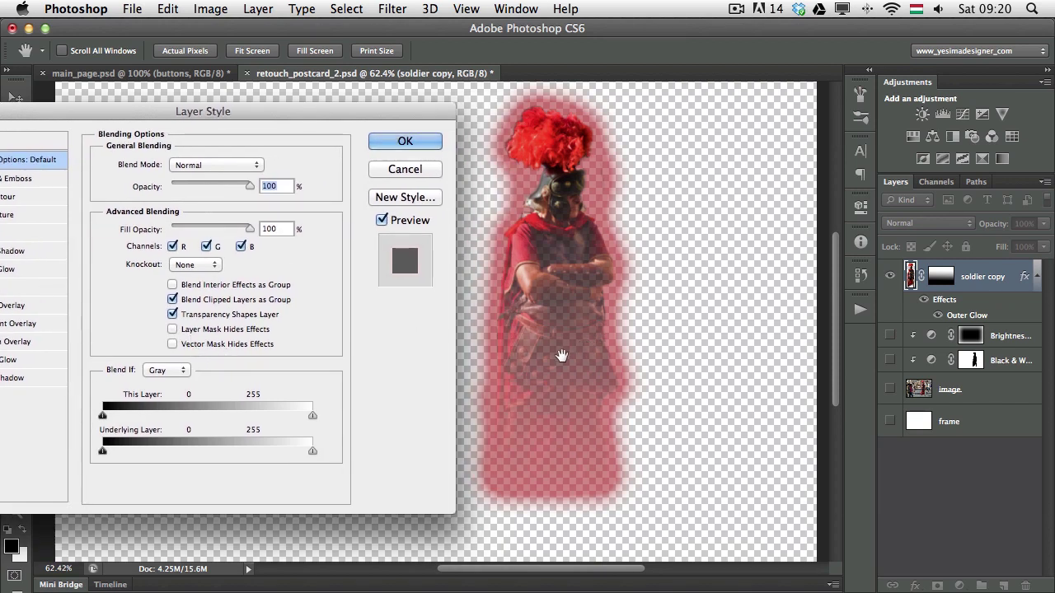
left_click(174, 330)
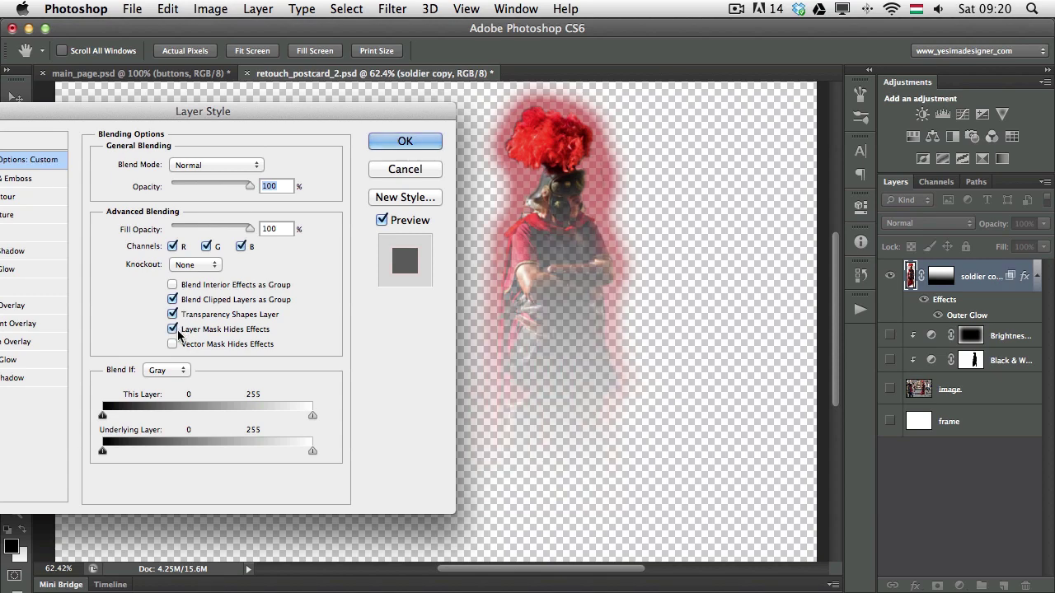
left_click(405, 142)
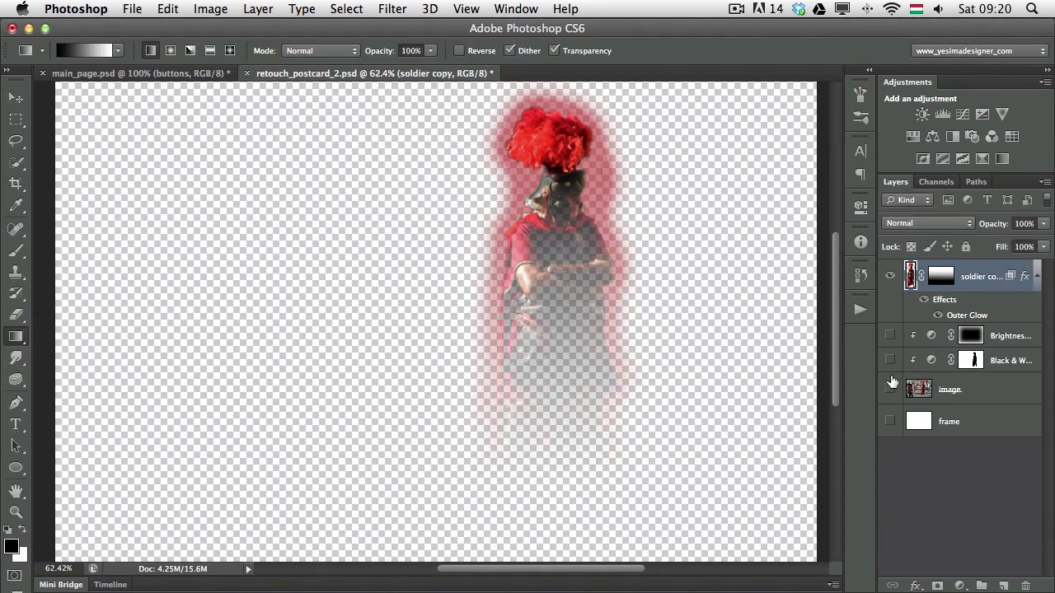
Show the street photo, frame, Brightness/Contrast and Black & White layers, then toggle soldier copy to compare
left_click(889, 389)
left_click(890, 421)
left_click(889, 335)
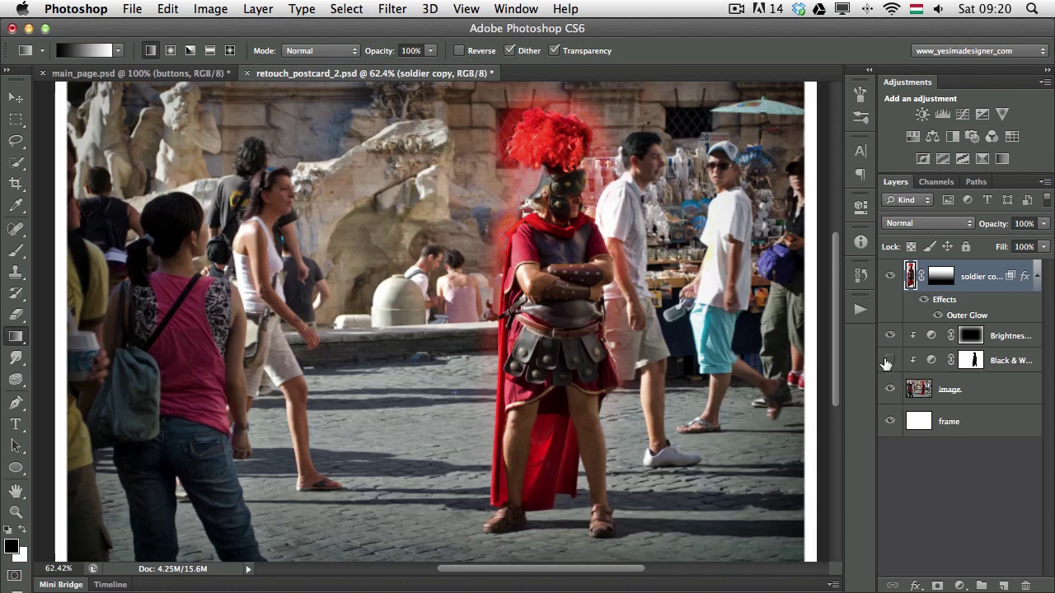
left_click(889, 360)
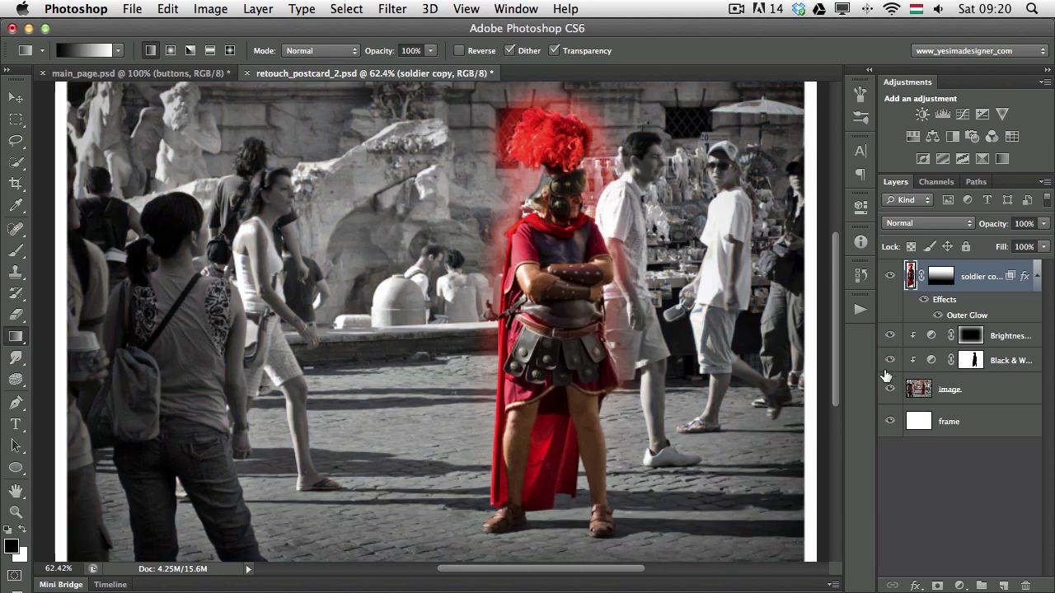
left_click(890, 276)
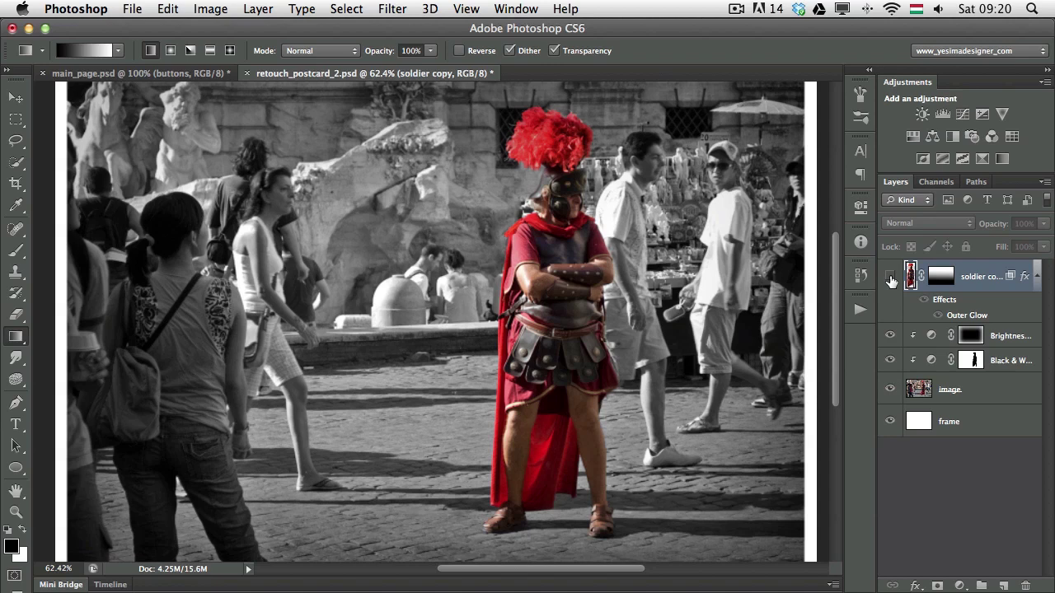
left_click(888, 278)
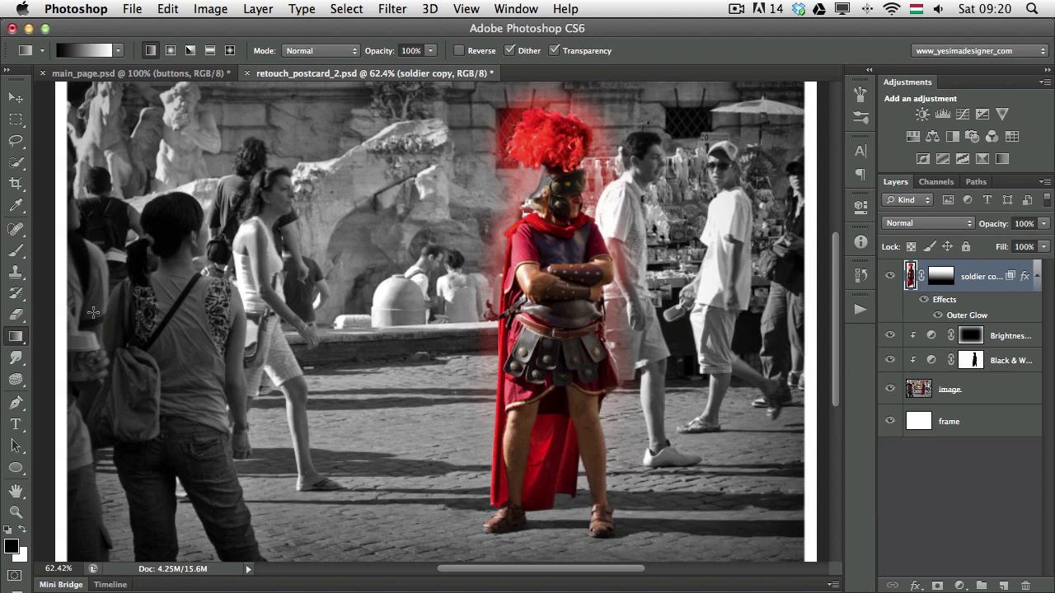
left_click(15, 464)
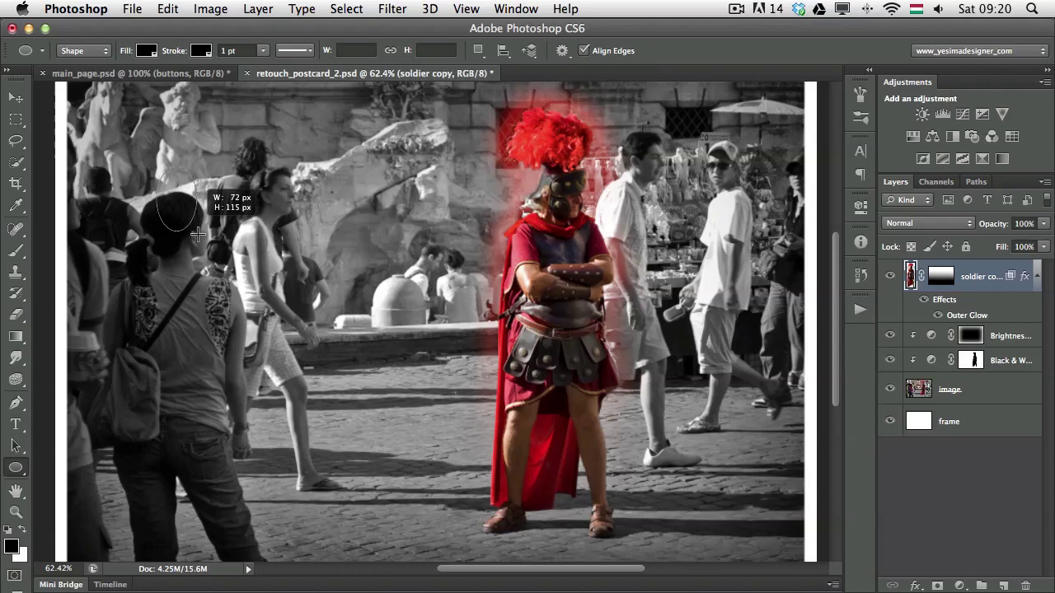
Draw a 434 × 434 px circle on the left and fill it with red #ff0000
left_click_drag(198, 235, 379, 391)
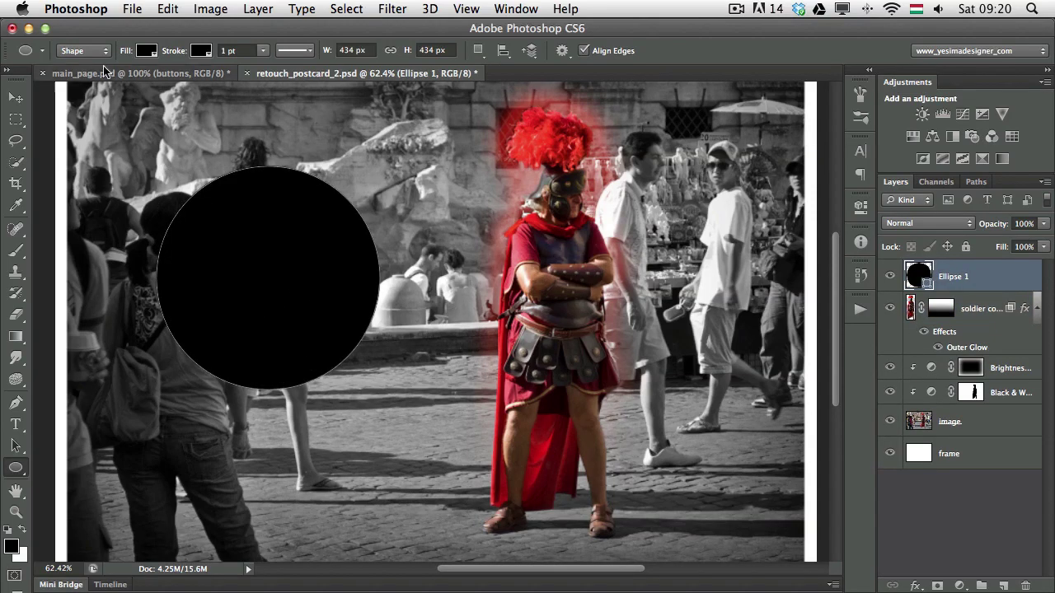
left_click(10, 549)
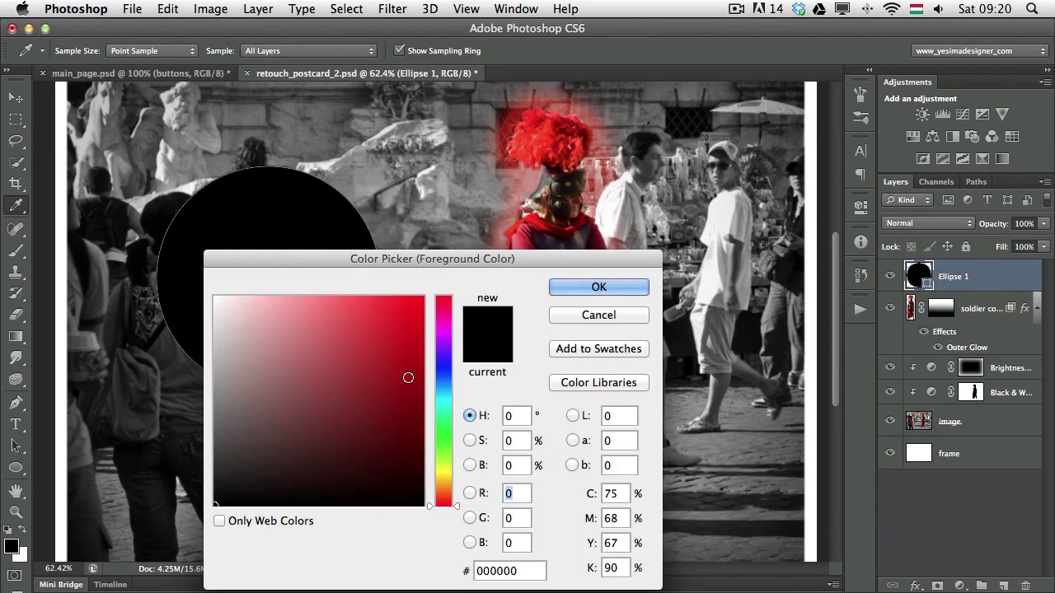
type("ff0000")
left_click(566, 290)
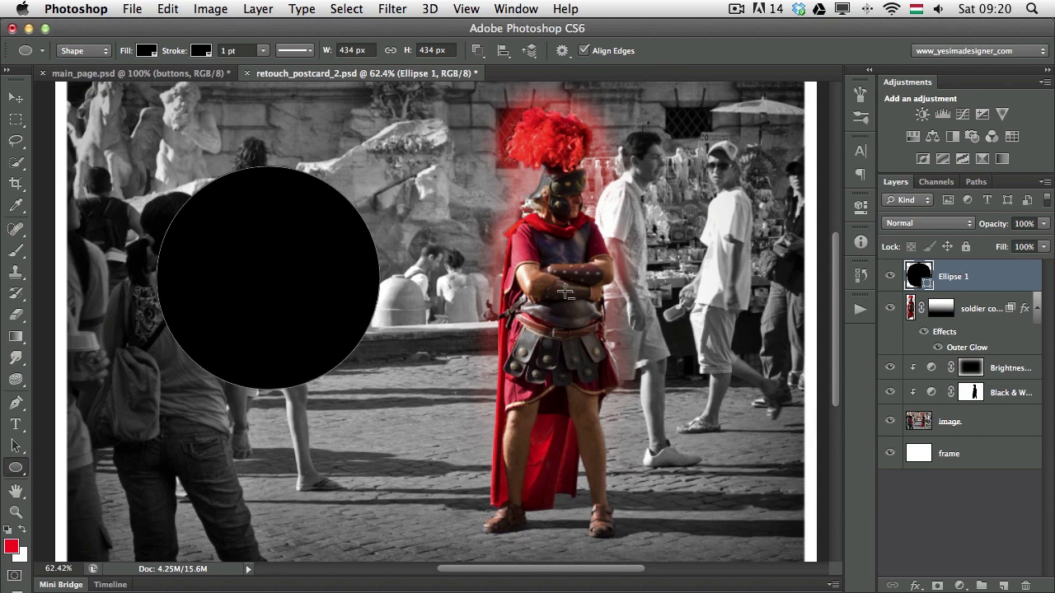
key("alt+BackSpace")
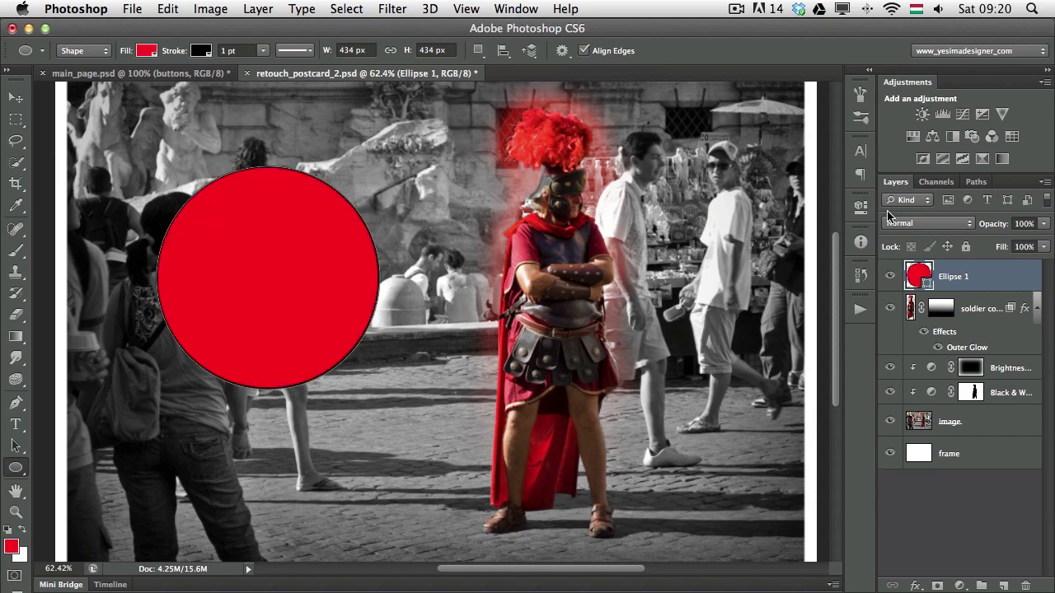
Give Ellipse 1 a Drop Shadow with Spread 55 and Size 133, then nudge the circle right
double_click(994, 277)
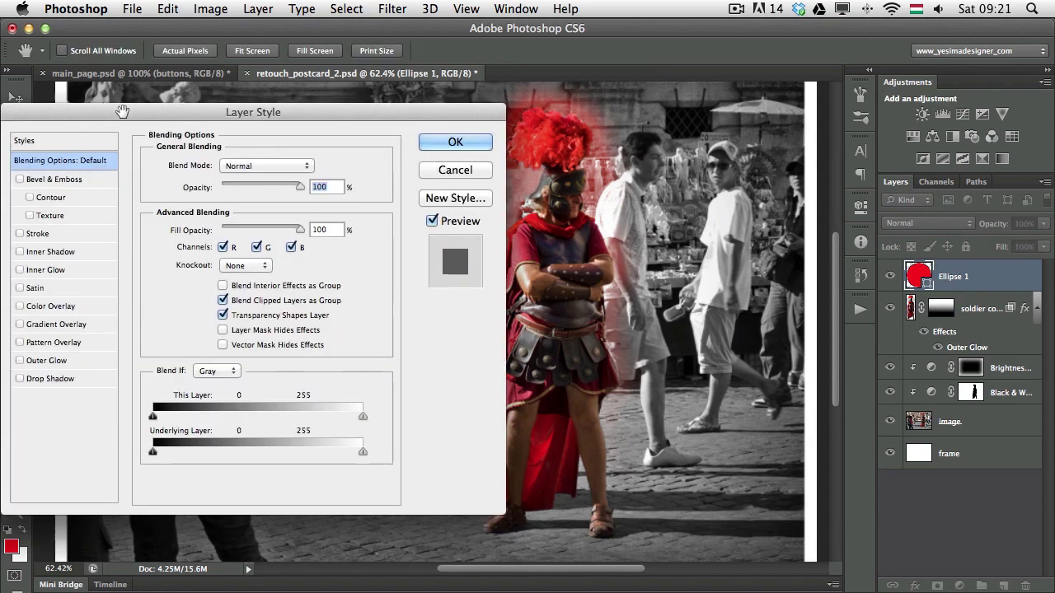
left_click_drag(130, 112, 527, 151)
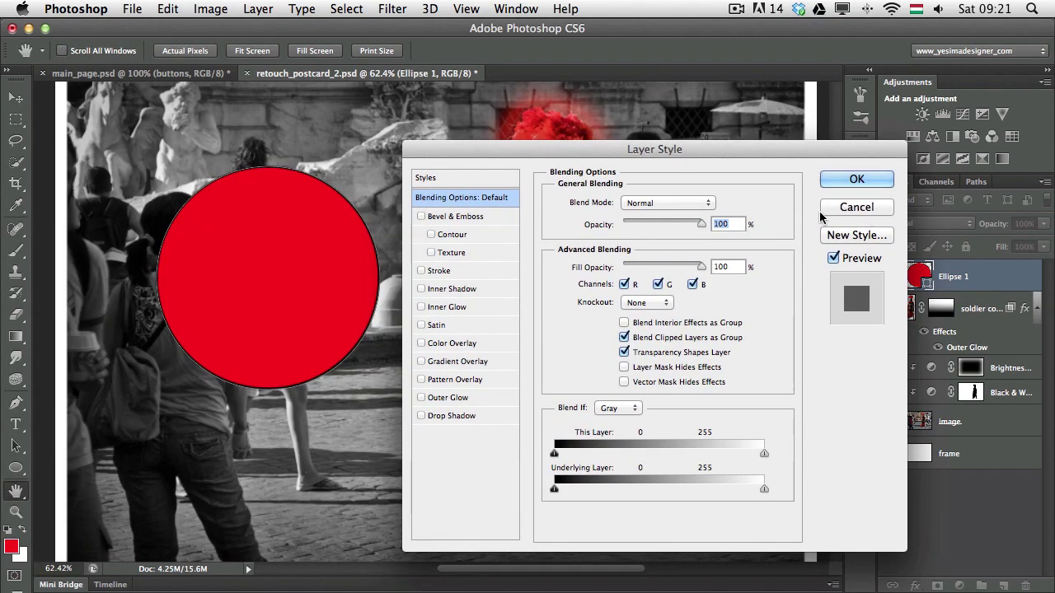
left_click(421, 415)
left_click(448, 417)
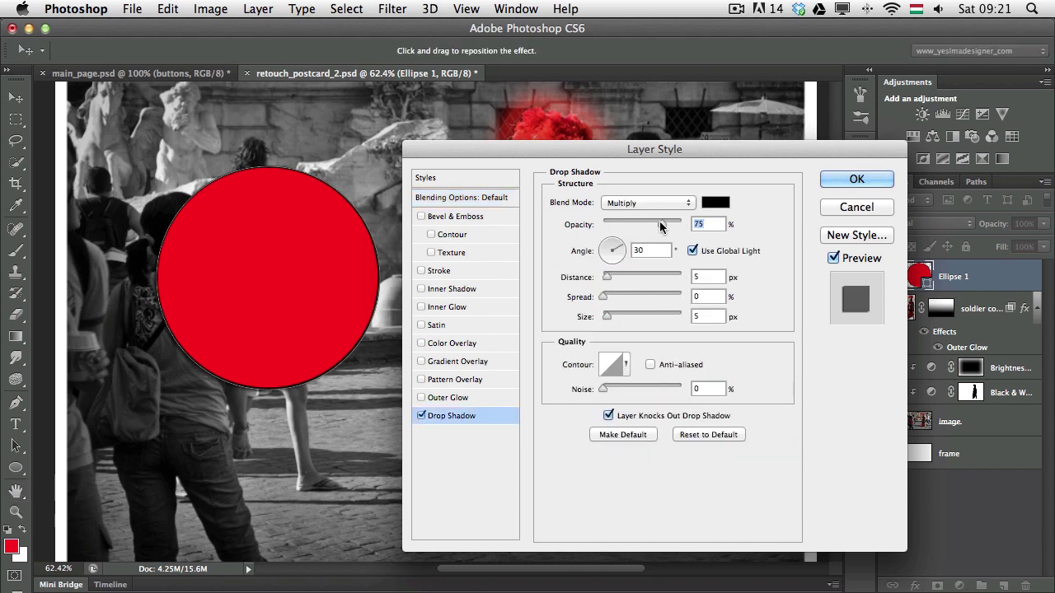
left_click_drag(610, 317, 634, 298)
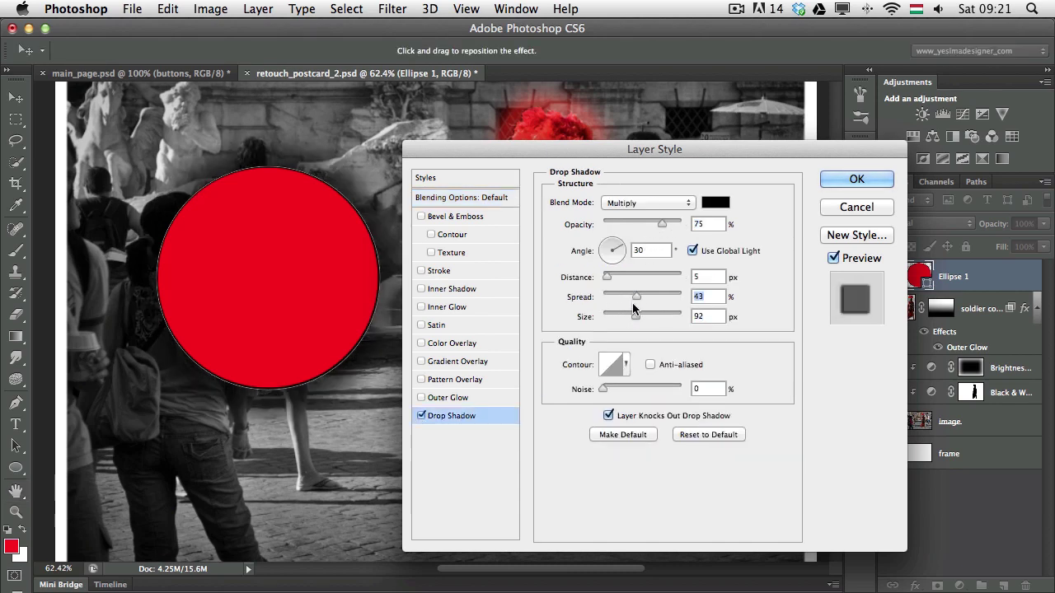
left_click(642, 316)
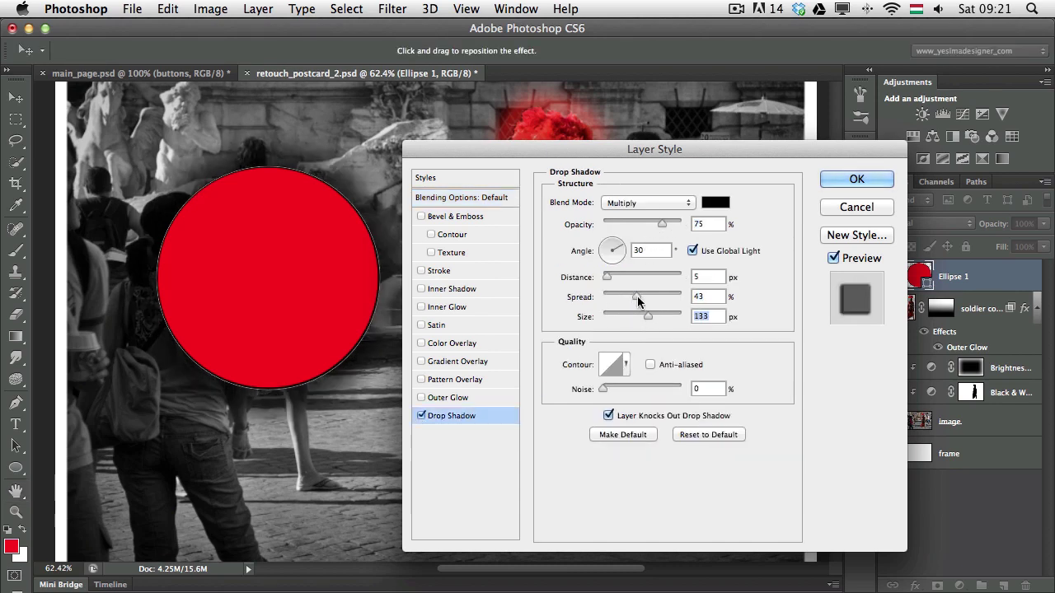
left_click(831, 180)
key("v")
left_click_drag(302, 264, 335, 278)
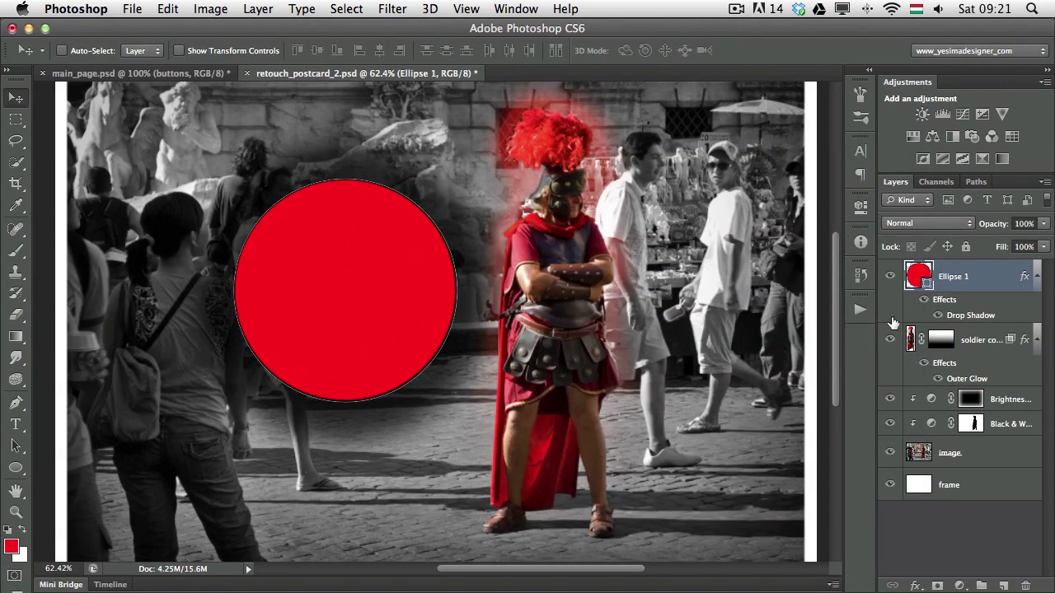
Mask a cross out of Ellipse 1 with a 117 px brush, hide Brightness/Contrast, and mask the top half
left_click(937, 585)
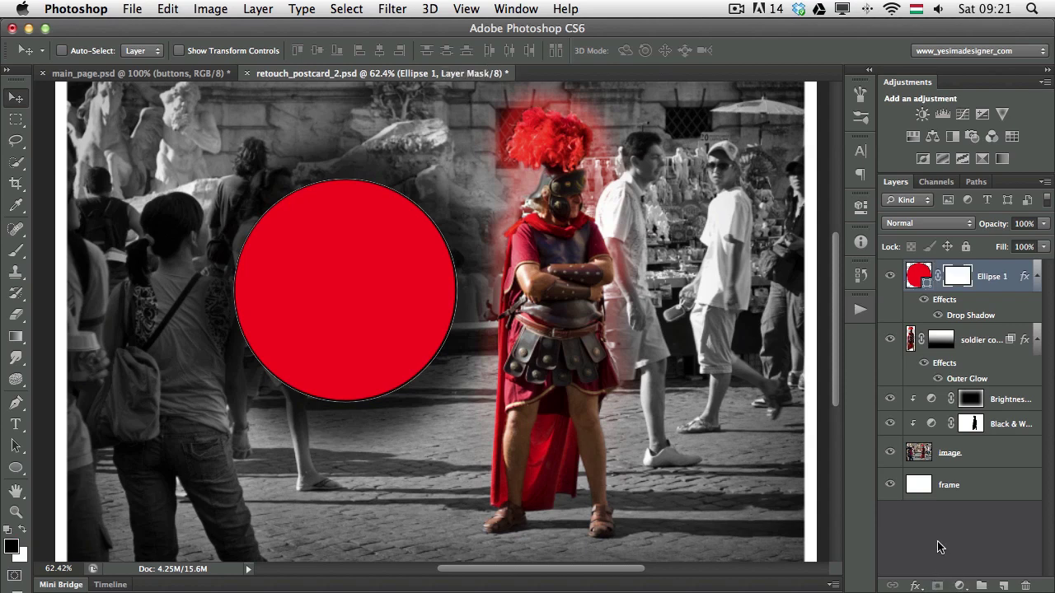
key("b")
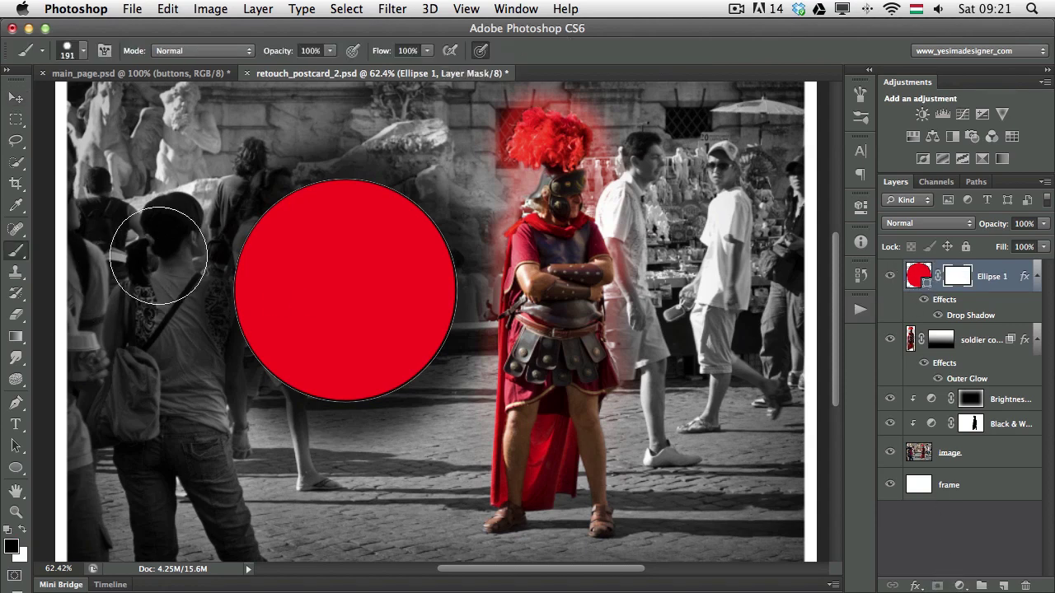
left_click_drag(253, 332, 236, 330)
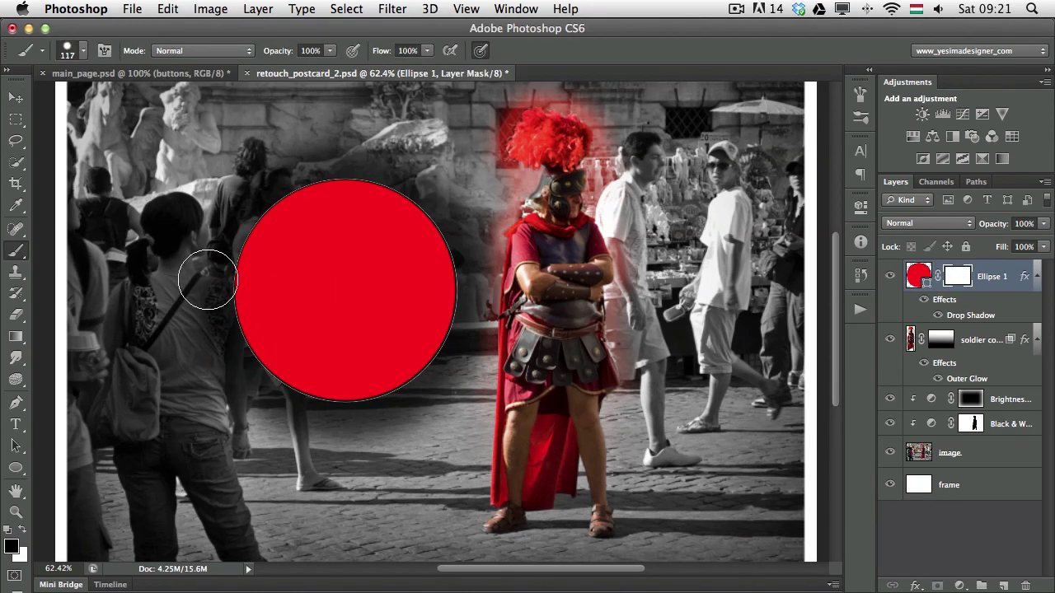
left_click_drag(223, 283, 473, 285)
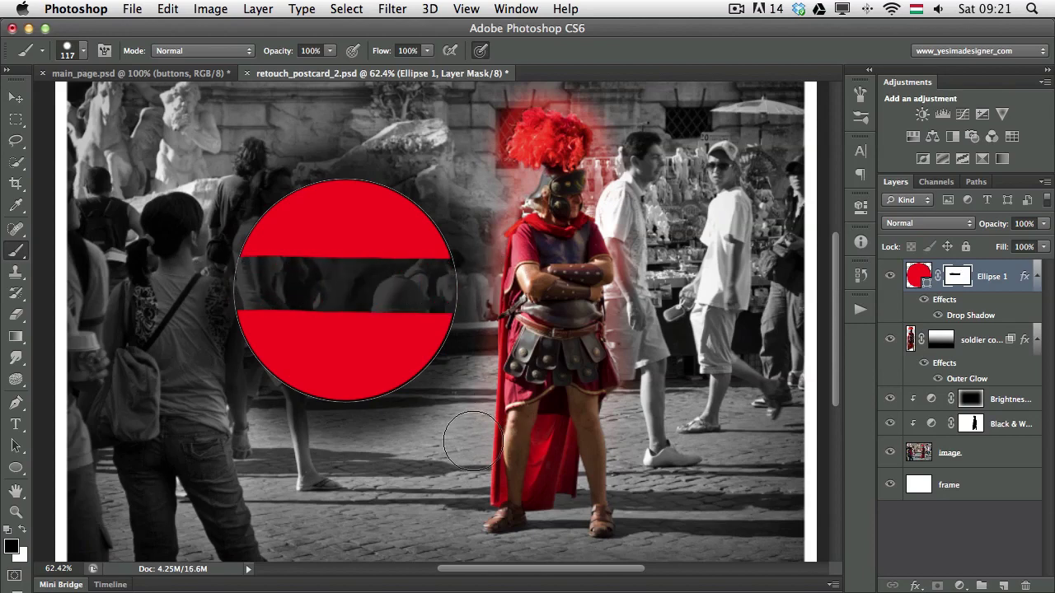
left_click_drag(347, 165, 331, 423)
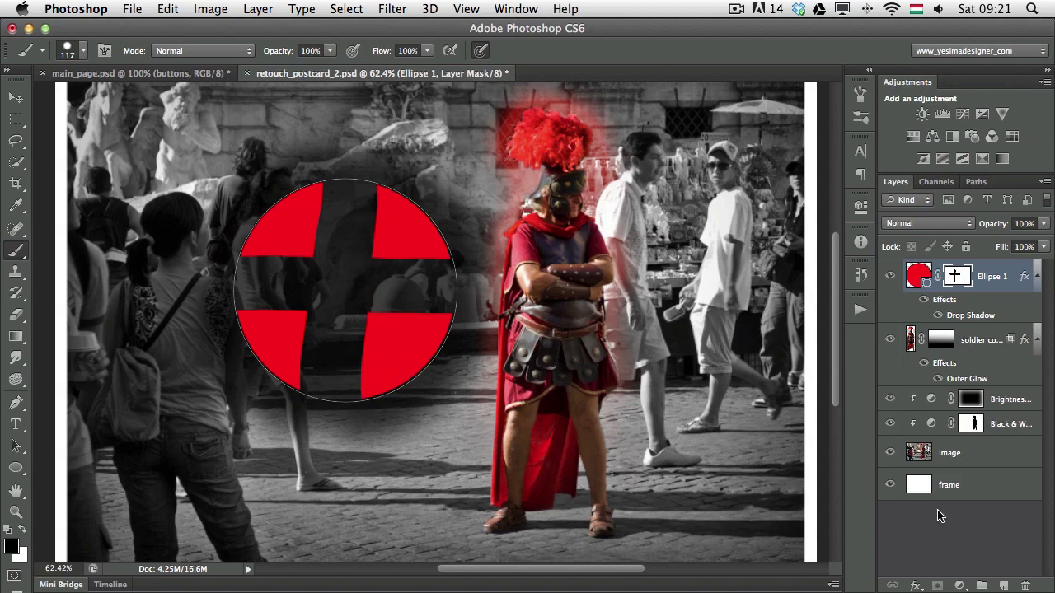
left_click(889, 399)
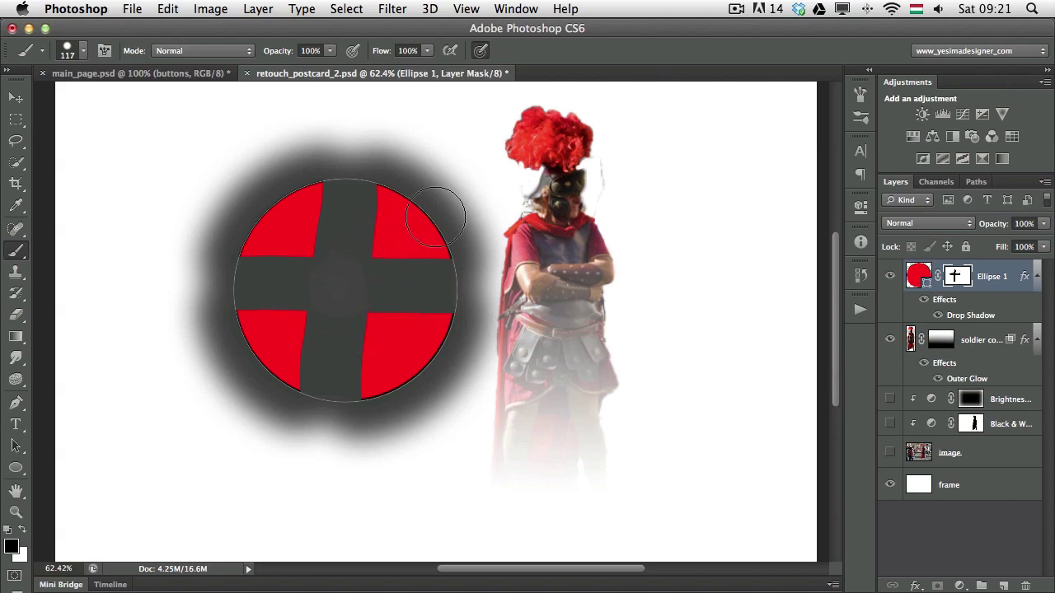
mouse_move(419, 287)
left_mouse_down()
mouse_move(441, 248)
mouse_move(376, 201)
mouse_move(399, 202)
mouse_move(384, 242)
mouse_move(359, 210)
mouse_move(280, 188)
mouse_move(281, 216)
mouse_move(261, 244)
mouse_move(357, 252)
left_mouse_up()
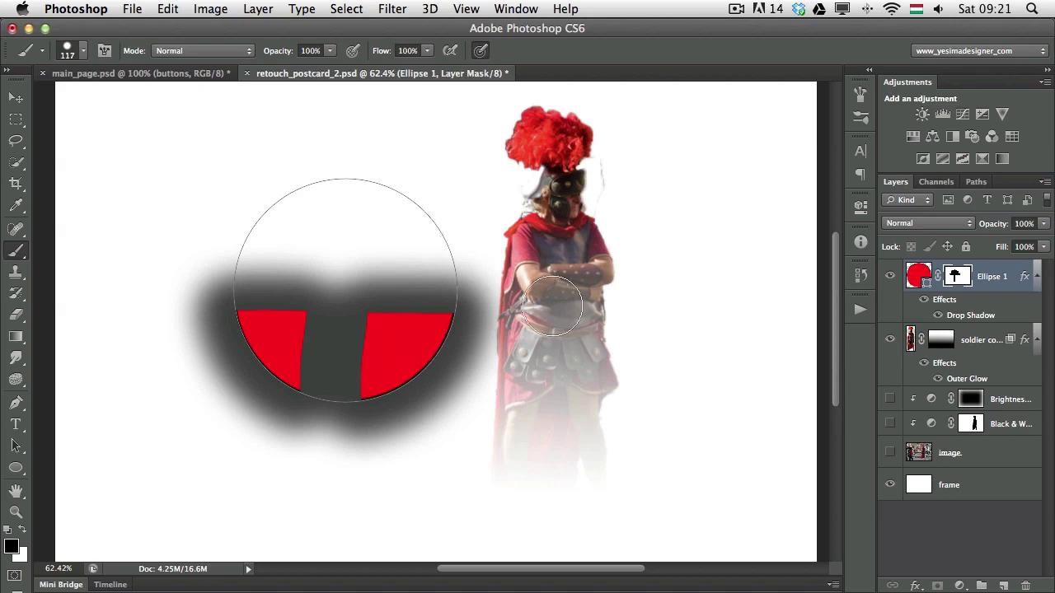
Enable Layer Mask Hides Effects on Ellipse 1 so the mask also hides its drop shadow
double_click(946, 304)
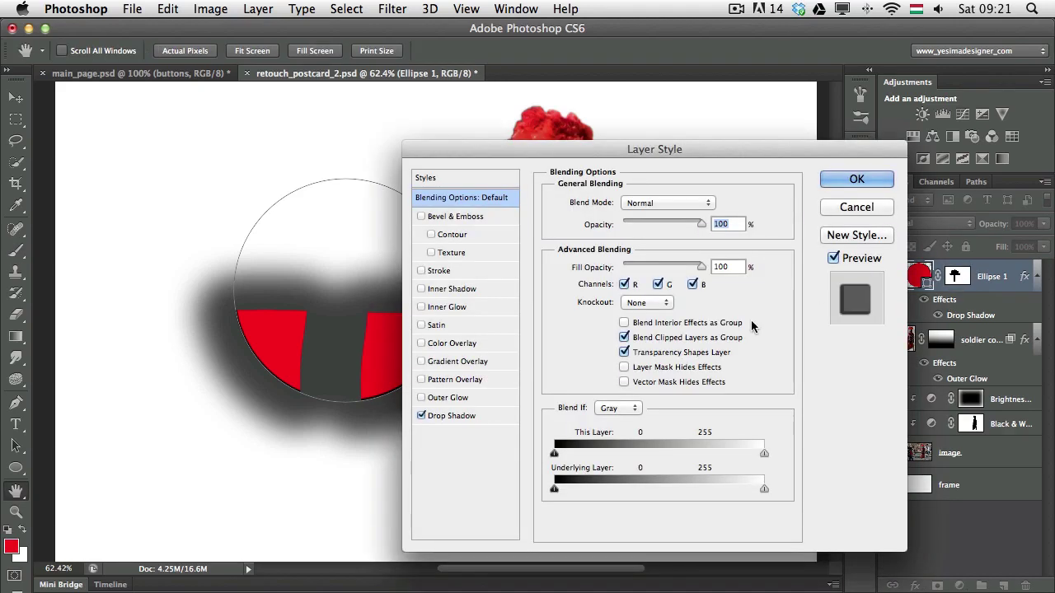
left_click(636, 370)
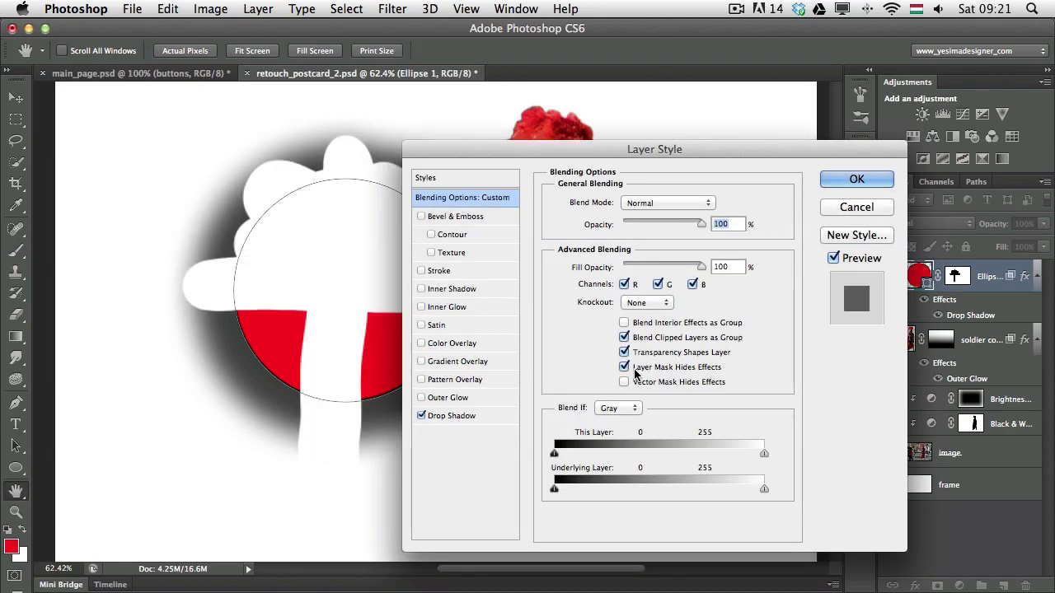
left_click(856, 178)
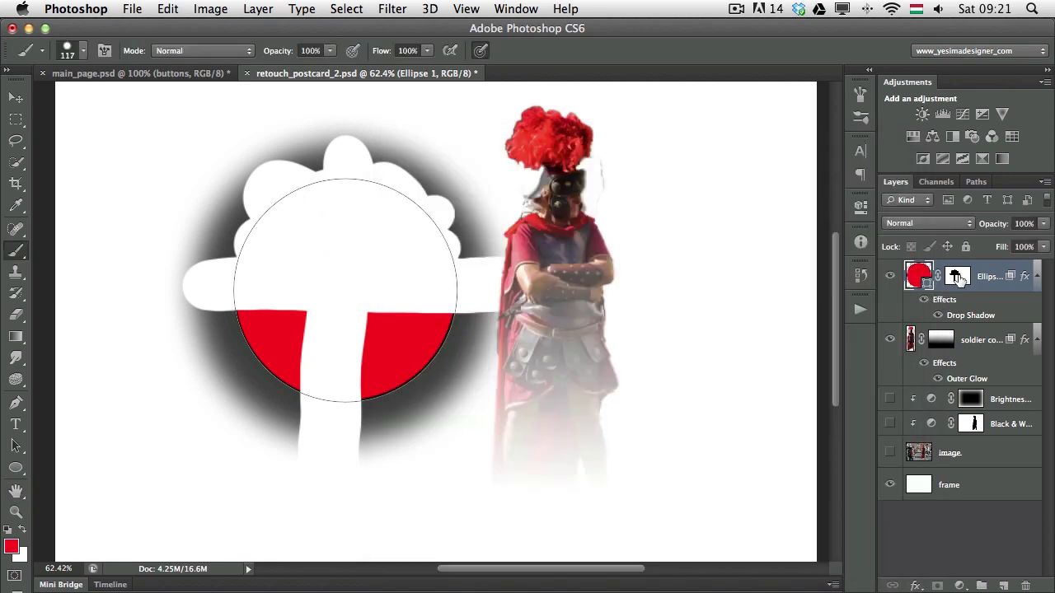
Paint on the circle's mask to remove the leftover shadow above it and trim red beside the bar
left_click(955, 277)
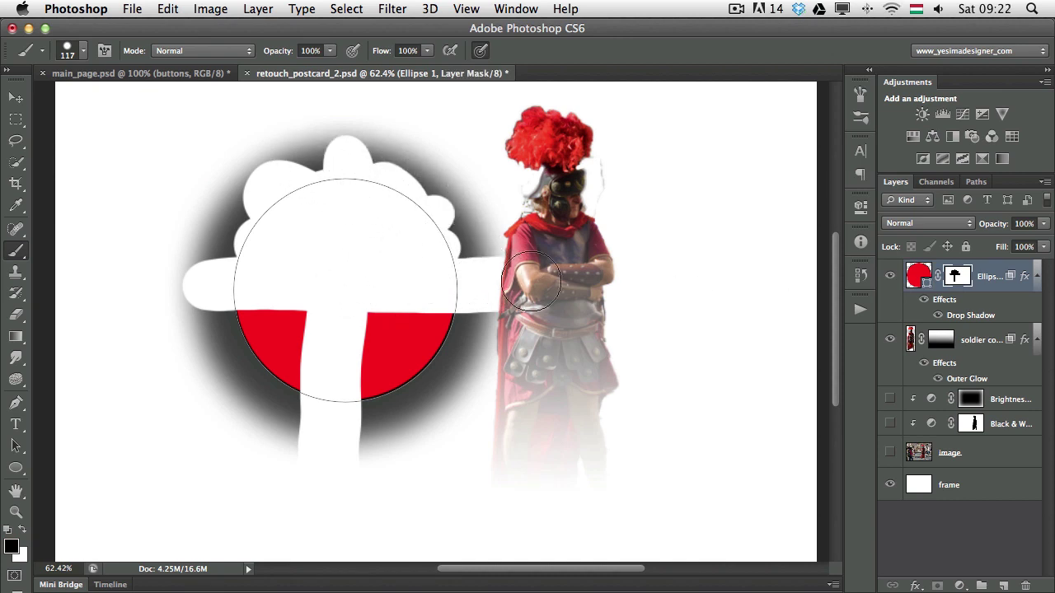
mouse_move(471, 236)
left_mouse_down()
mouse_move(451, 195)
mouse_move(365, 156)
mouse_move(233, 198)
mouse_move(186, 260)
mouse_move(228, 248)
mouse_move(207, 263)
mouse_move(176, 184)
left_mouse_up()
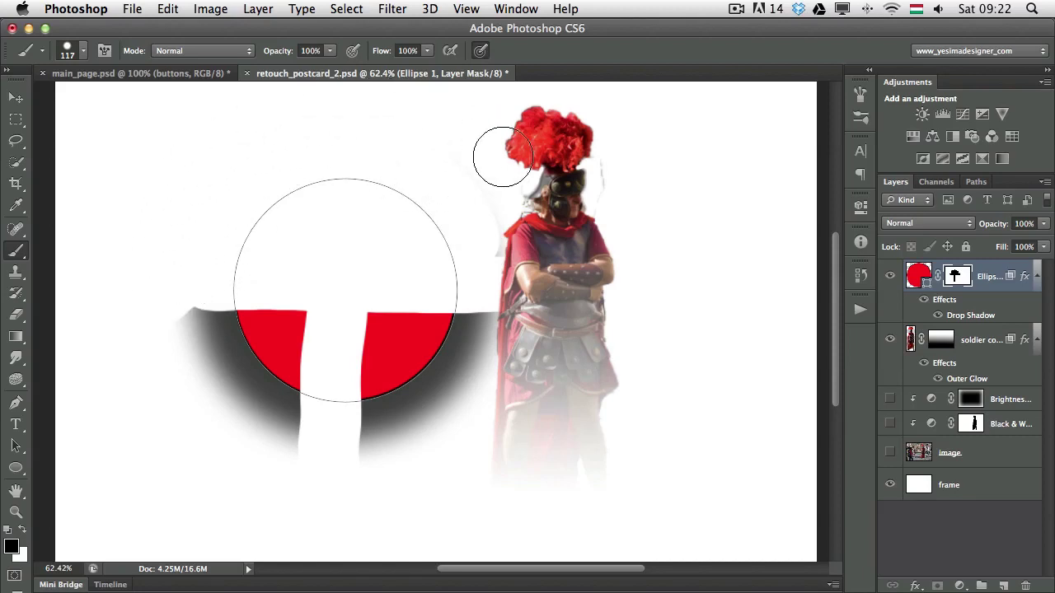
mouse_move(415, 233)
left_mouse_down()
mouse_move(347, 326)
mouse_move(361, 319)
mouse_move(311, 318)
mouse_move(289, 288)
mouse_move(314, 320)
mouse_move(394, 270)
left_mouse_up()
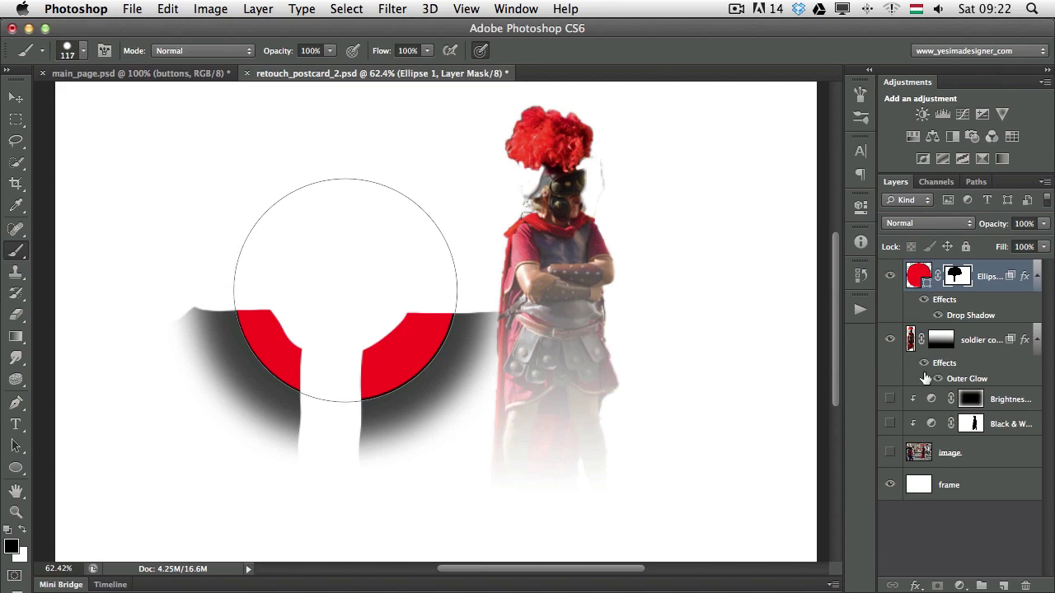
Fill the Ellipse 1 mask with white to restore the full circle, keeping its layer style
key("super+BackSpace")
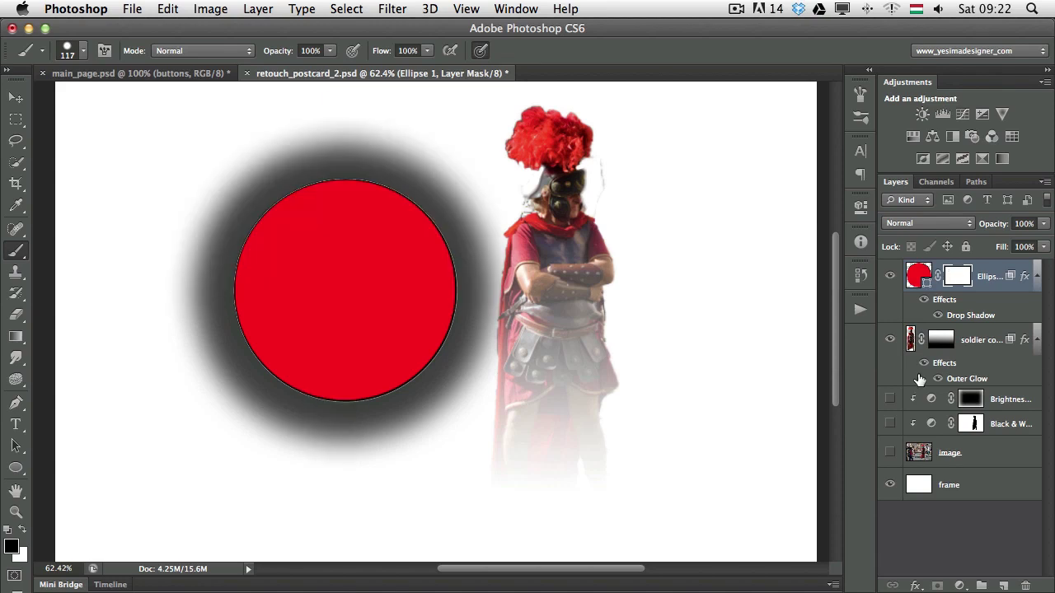
double_click(1000, 271)
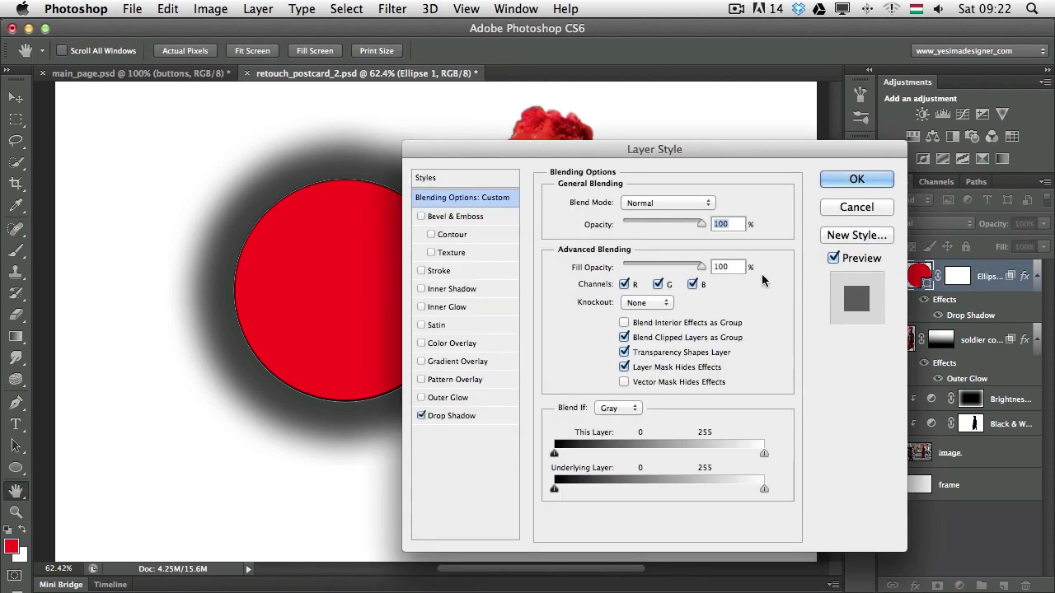
left_click(856, 179)
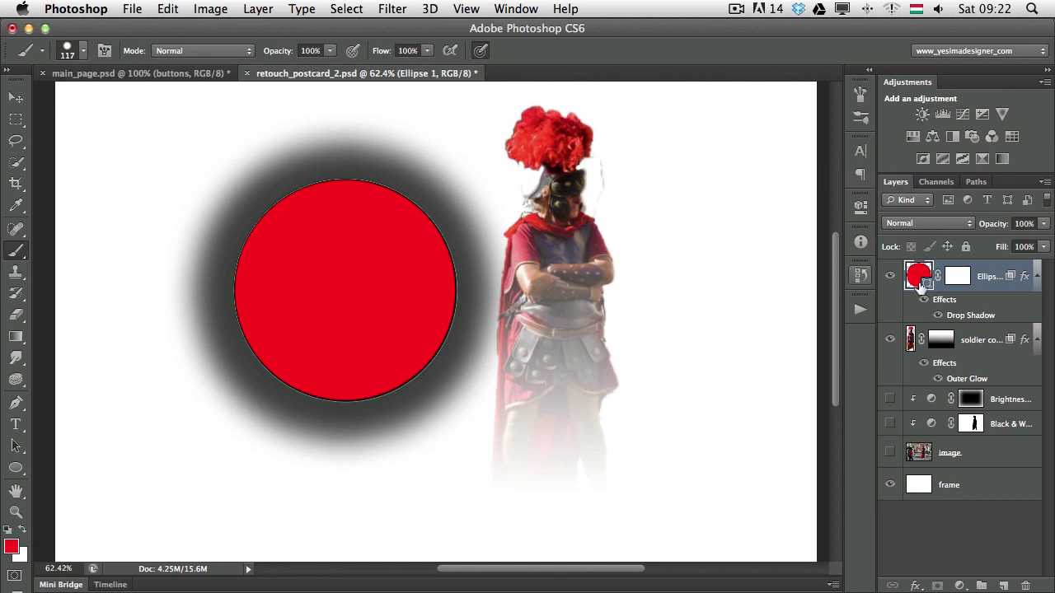
Paint vertical and horizontal strokes on the circle's mask, cutting a cross through circle and shadow
left_click(957, 278)
mouse_move(348, 132)
left_mouse_down()
mouse_move(347, 322)
mouse_move(327, 516)
left_mouse_up()
left_click_drag(202, 268, 603, 275)
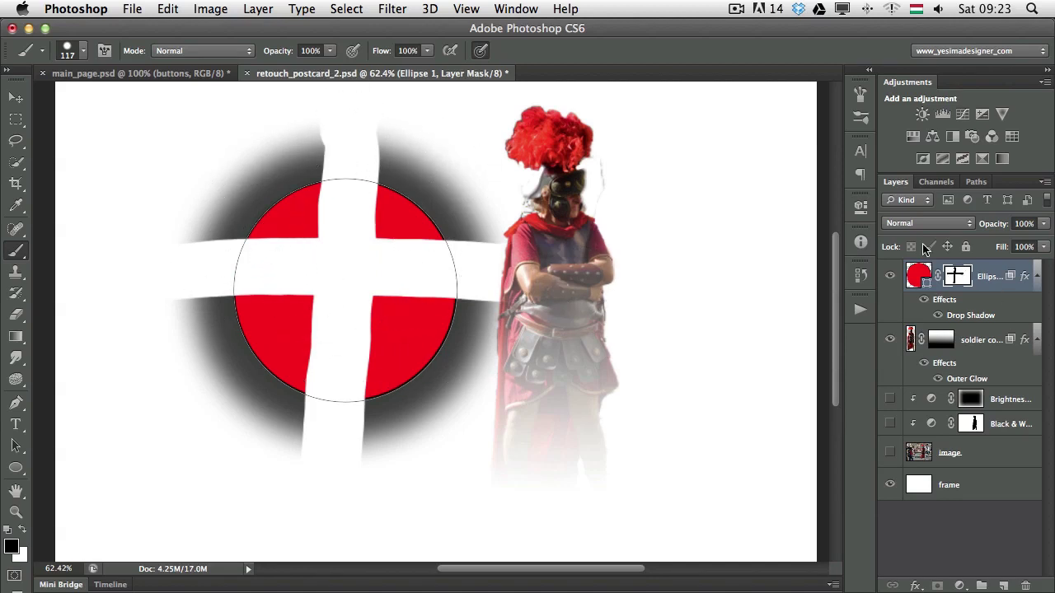
Hide Ellipse 1 and show the street photo again with its Black & White adjustment
left_click(890, 278)
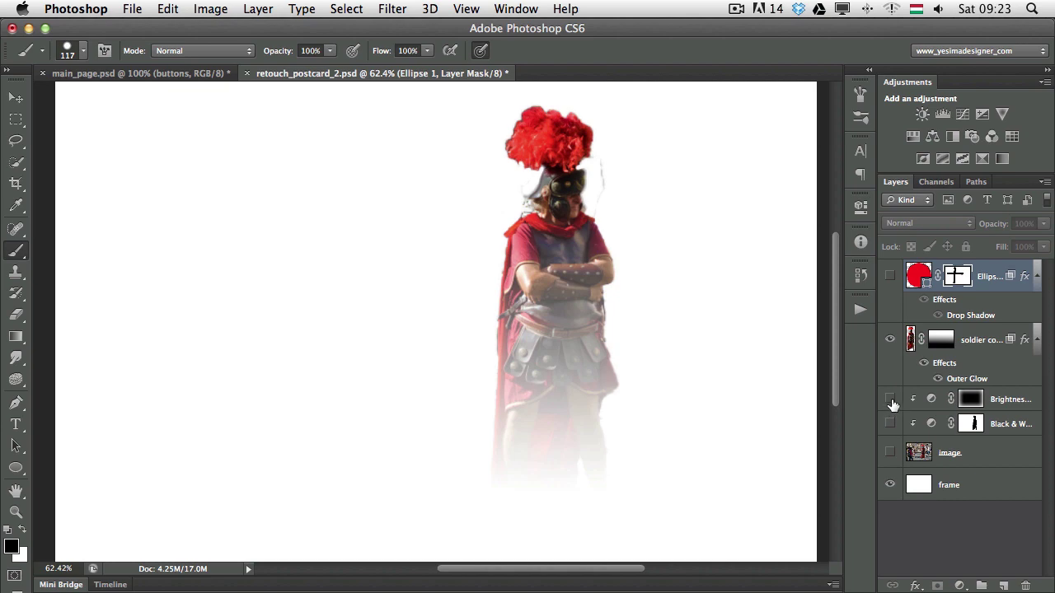
left_click(889, 452)
left_click(890, 424)
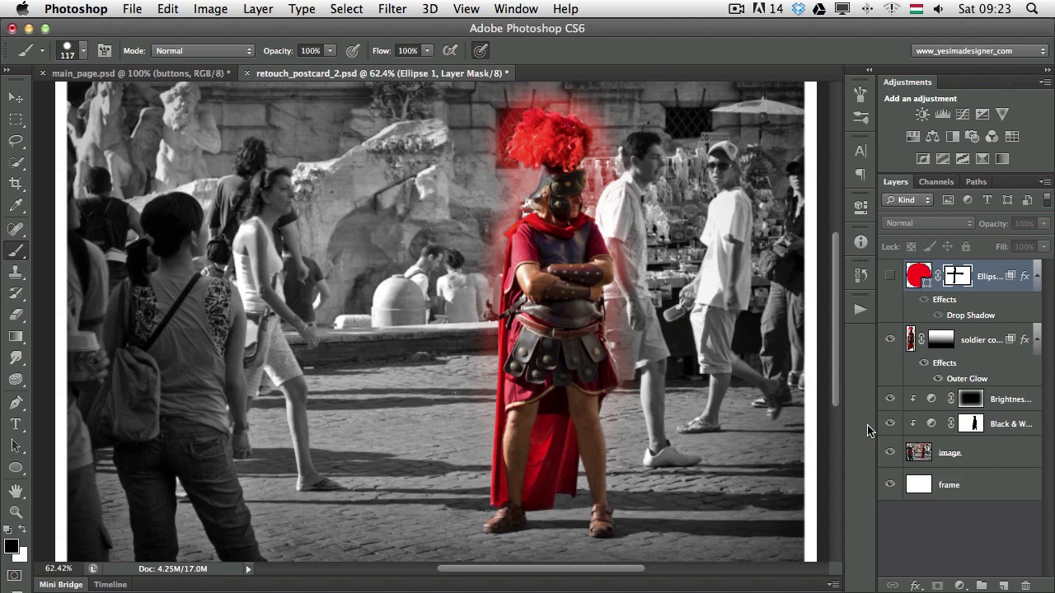
Review the soldier copy's layer style without changes, then switch to the Move tool
double_click(946, 364)
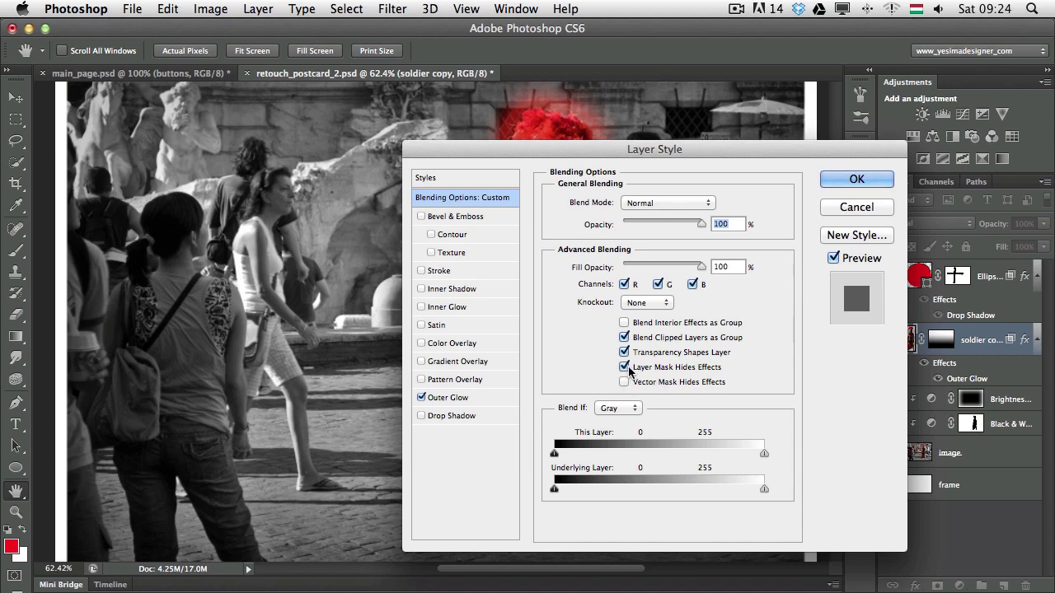
left_click(880, 211)
key("v")
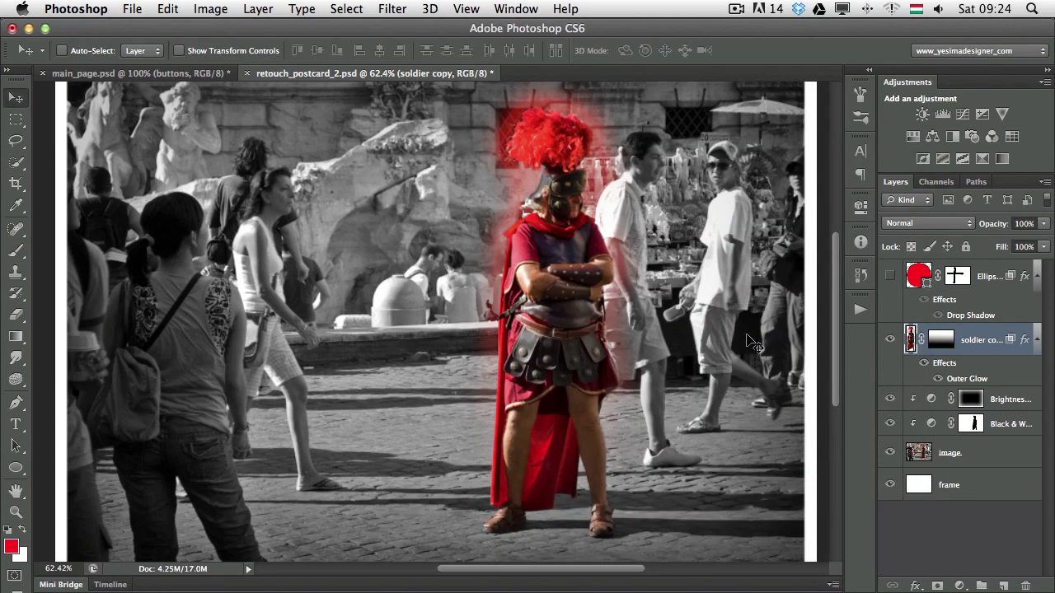